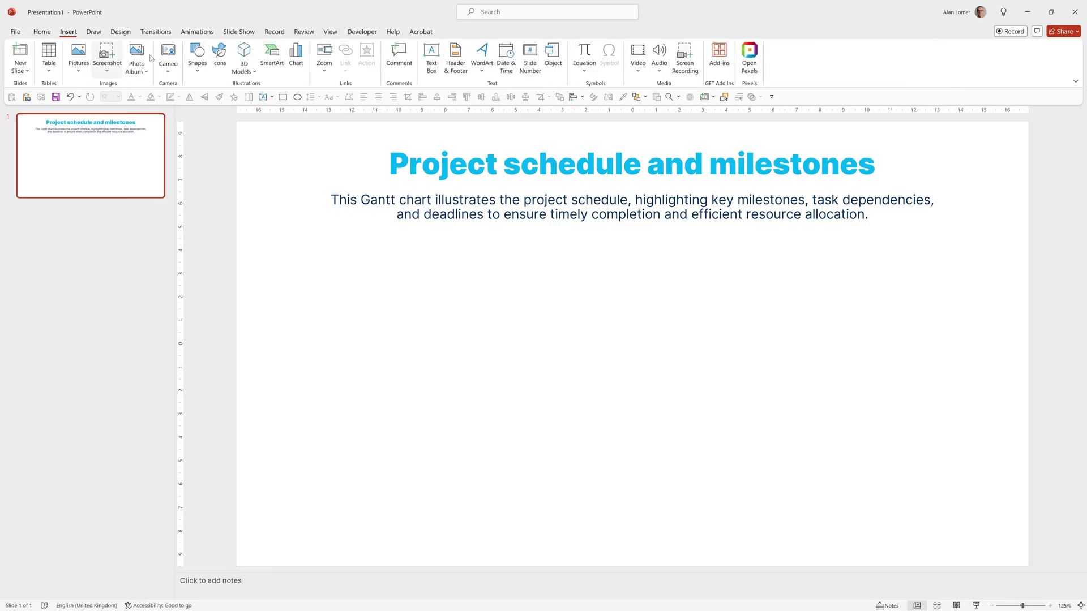
Step: Open the Insert Chart dialog from the Insert tab
click(296, 57)
Step: Insert a Stacked Bar chart from the Bar category
click(416, 254)
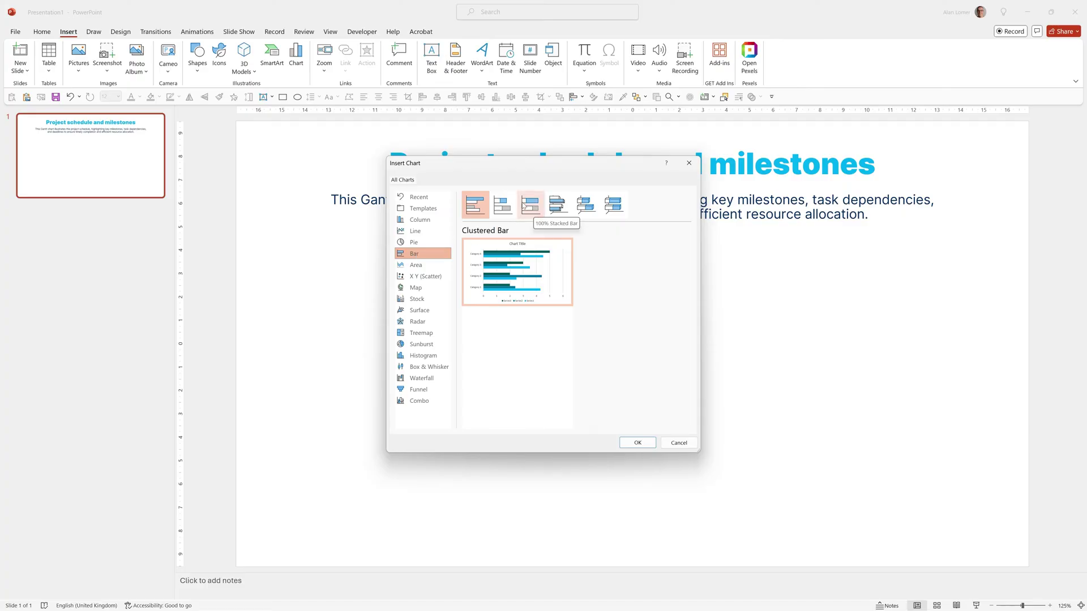
click(504, 203)
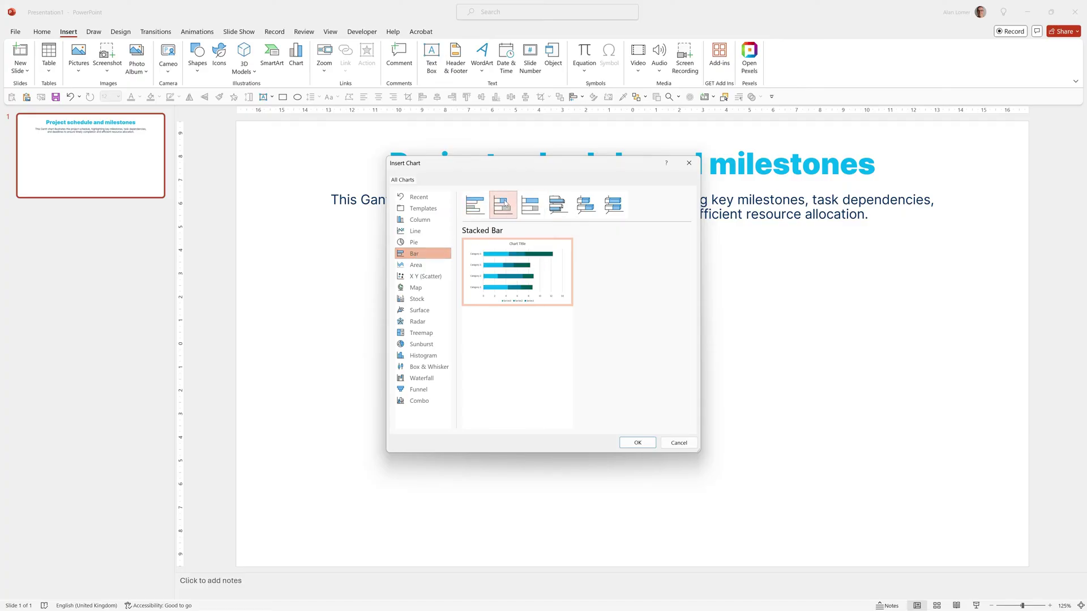
click(638, 442)
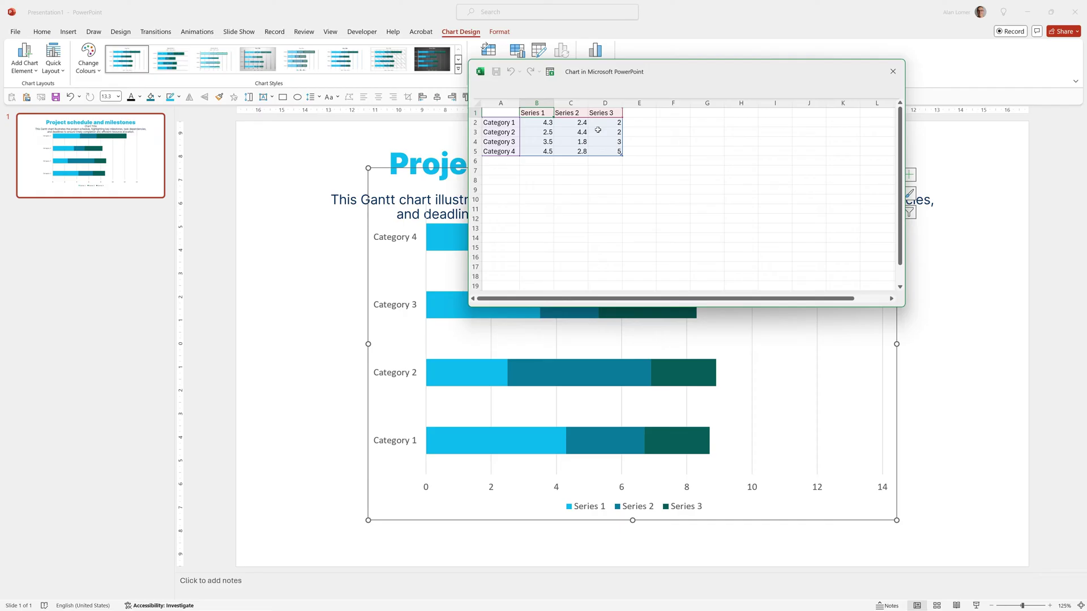
Step: Delete sample rows 3–5 and rename the series headers to Start, End and Duration
drag(611, 151, 509, 134)
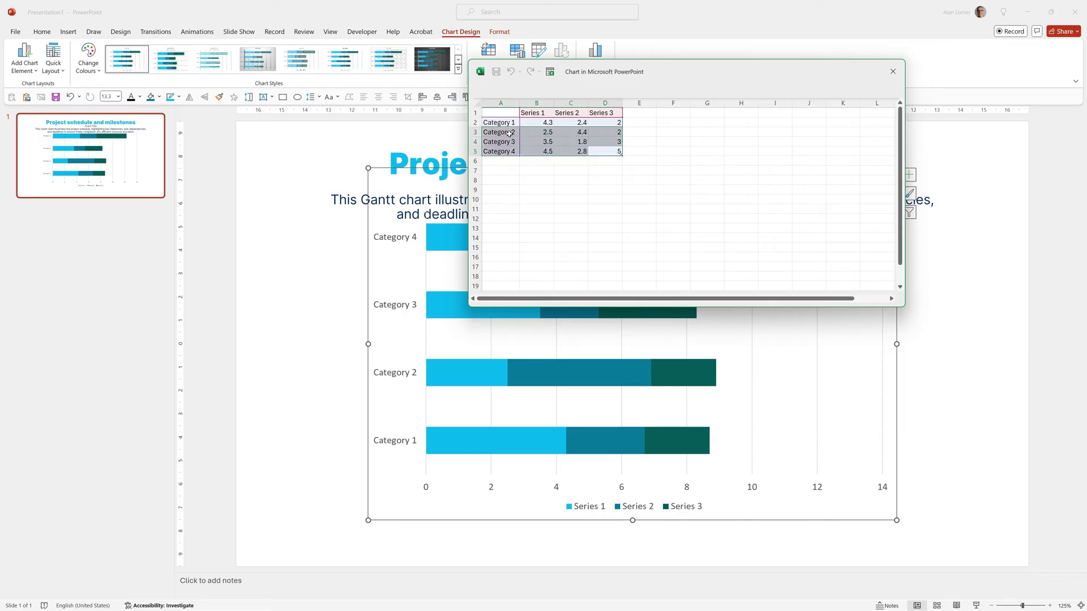
key(Delete)
key(ctrl+Home)
key(Right)
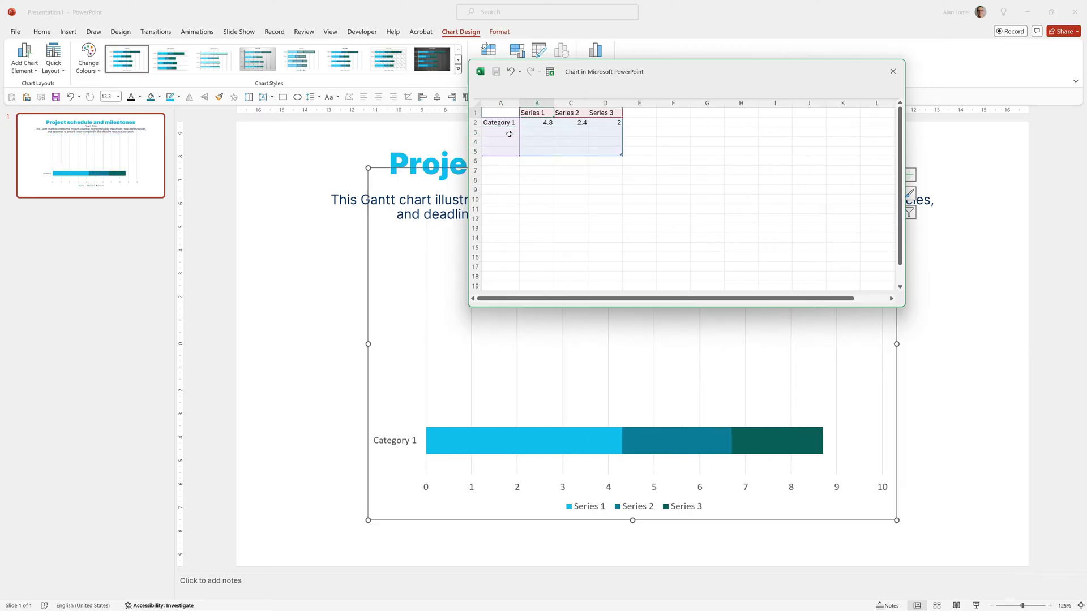
text(Syttart)
key(Tab)
text(End)
key(Tab)
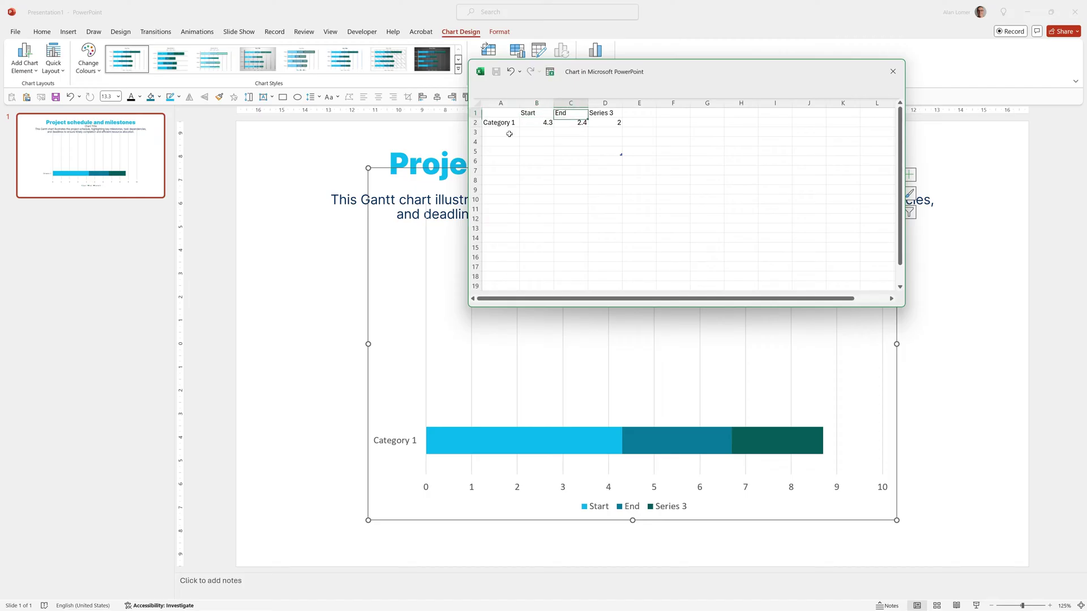
text(Duration)
key(Return)
Step: Enter 'Concept Planning' in A2, widen column A, and select B2:C2
text(Concept Planning)
key(Return)
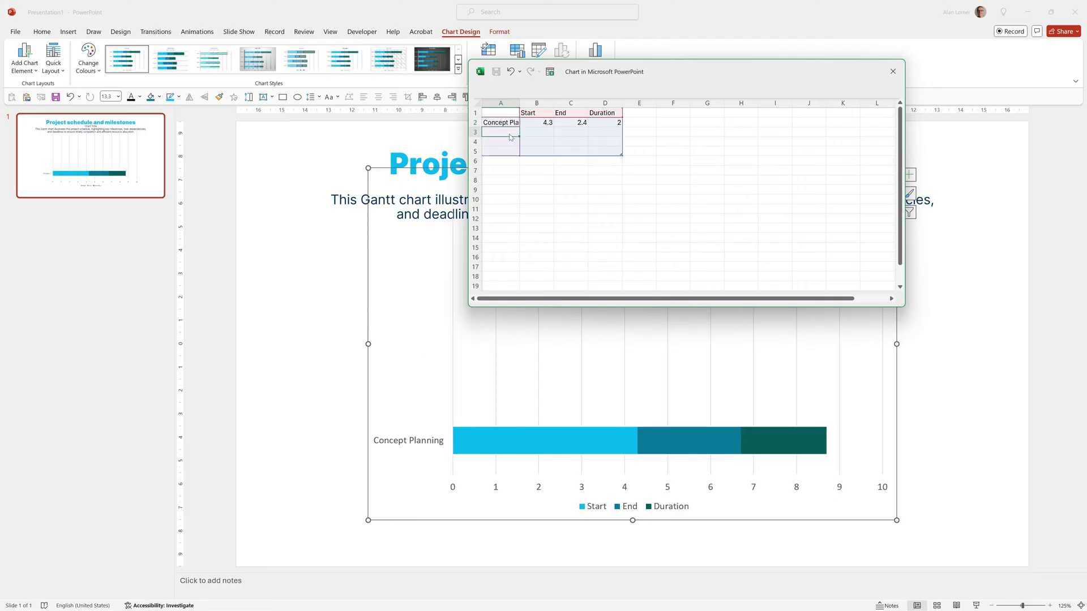
drag(519, 103, 551, 99)
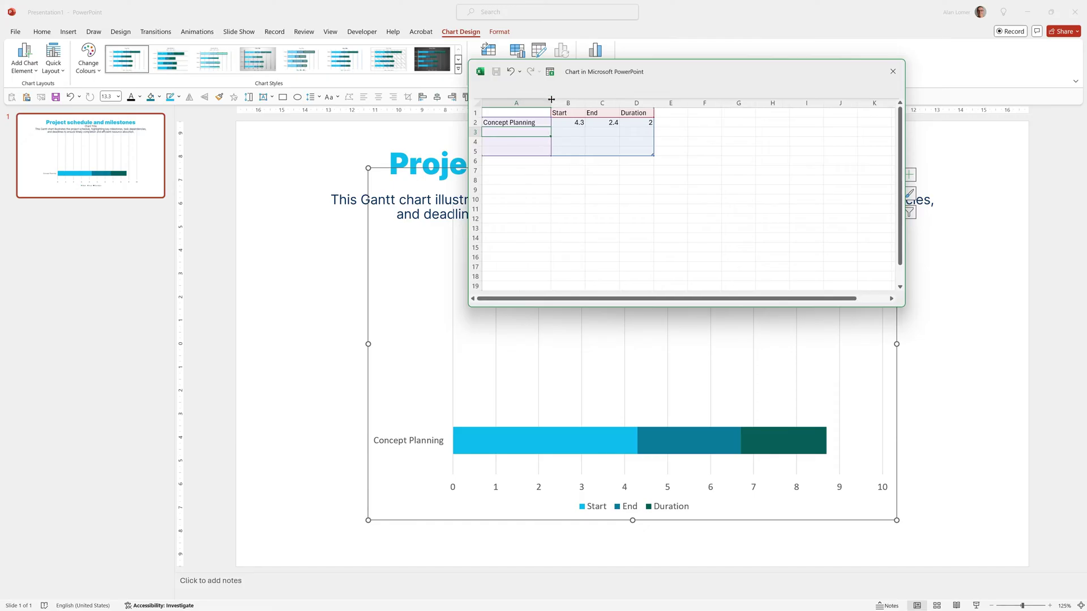
click(575, 122)
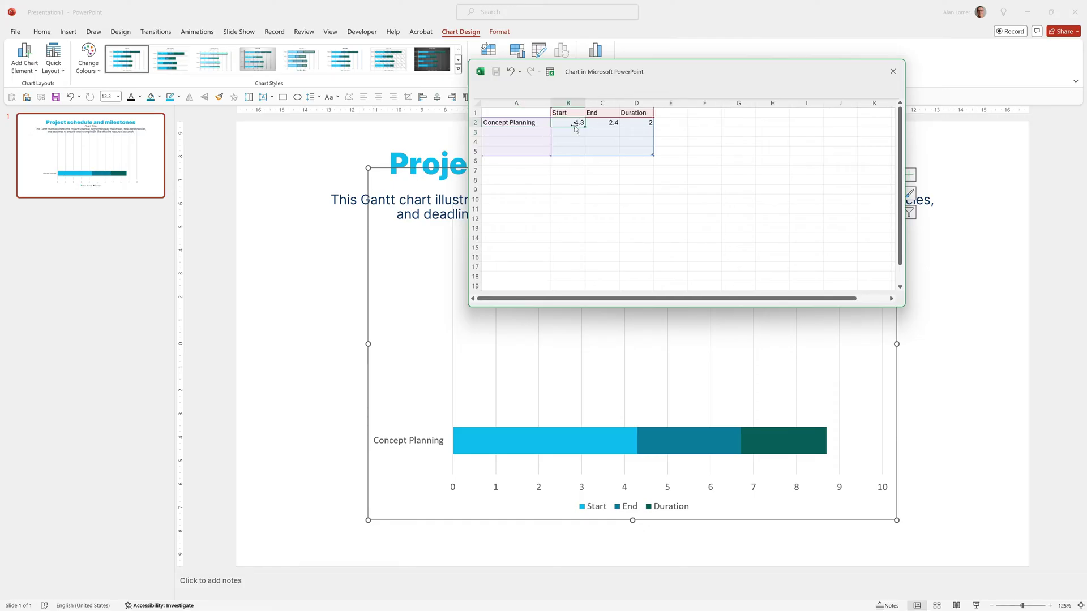
click(611, 122)
Step: Format cells B2:C2 with a Date number format
right_click(611, 122)
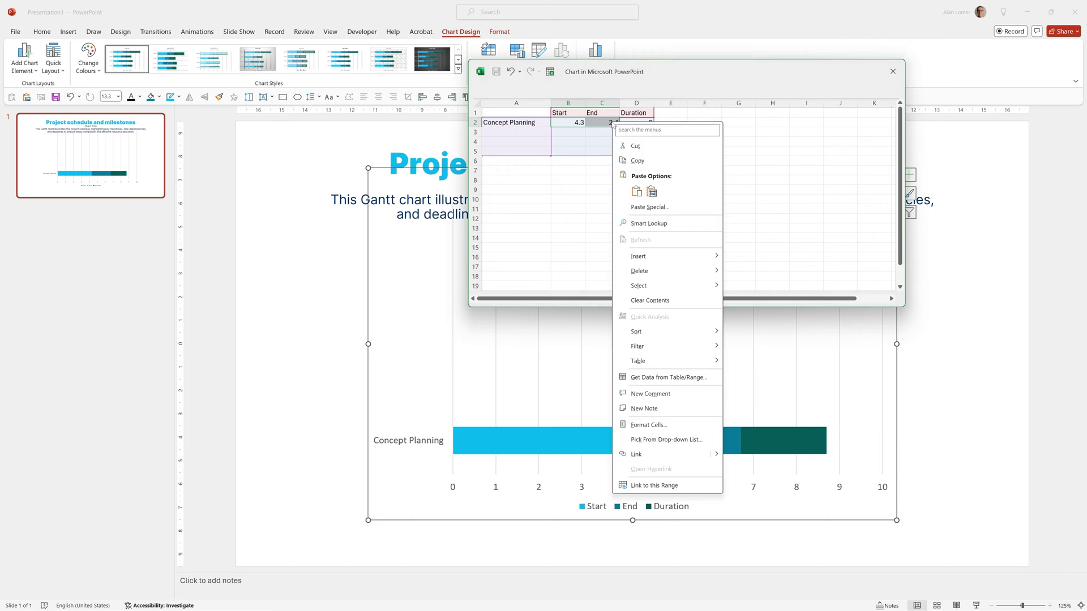
click(663, 425)
click(549, 362)
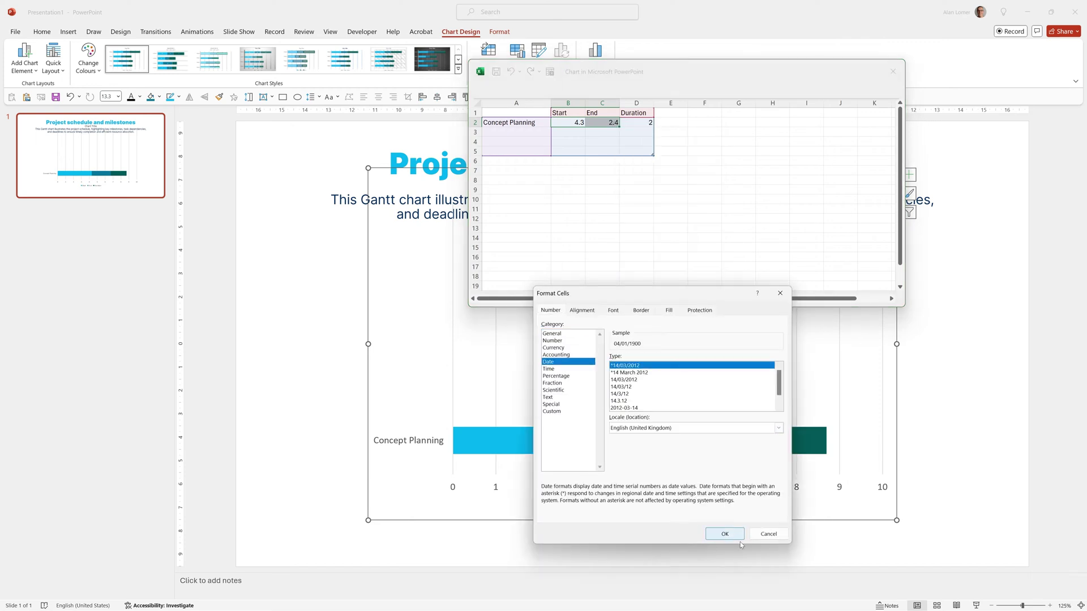
click(724, 534)
Step: Enter start date 01/01/2024 and end date 01/02/2024, widening column B
click(568, 121)
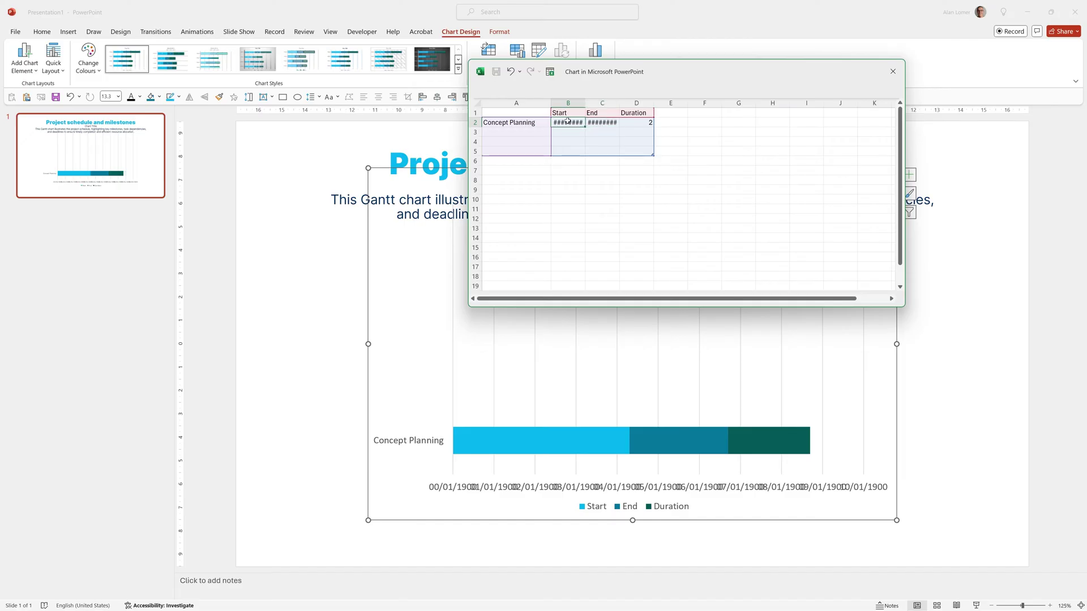
text(01/)
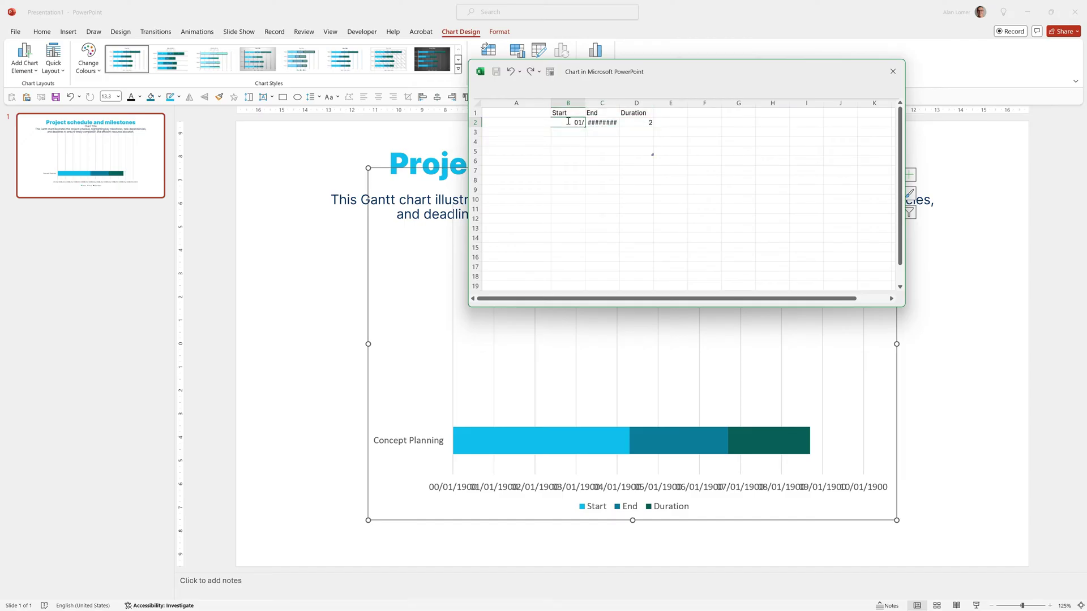
text(01/2024)
key(Tab)
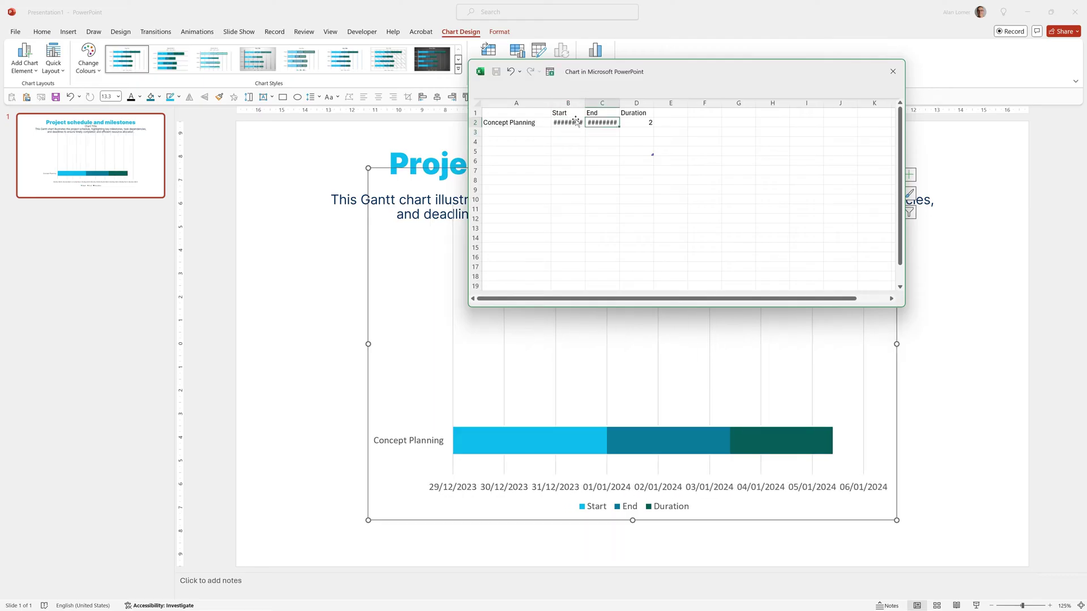
drag(585, 103, 651, 103)
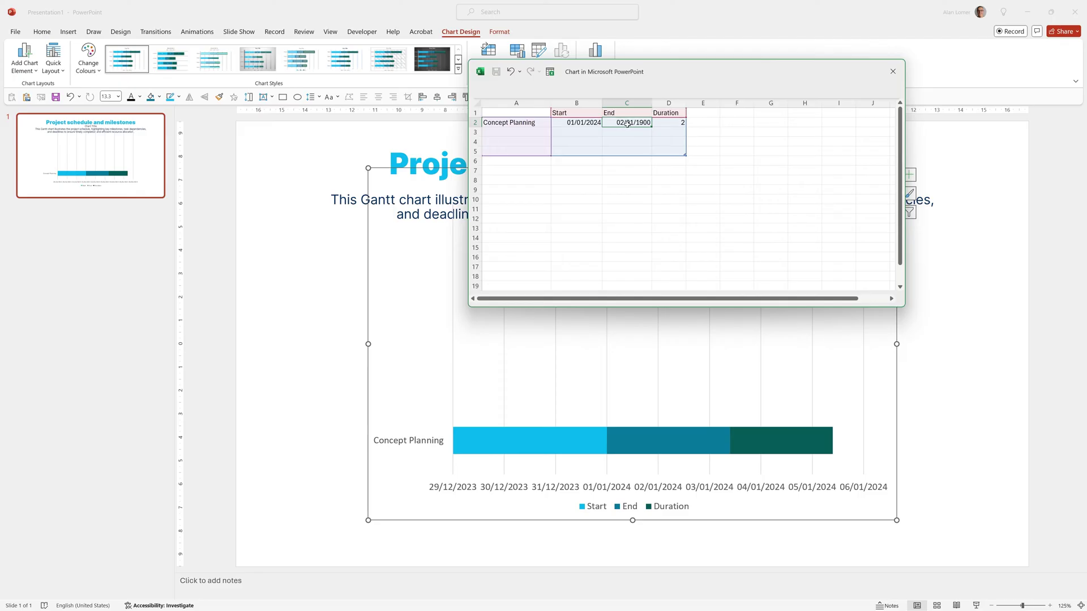
text(01/02)
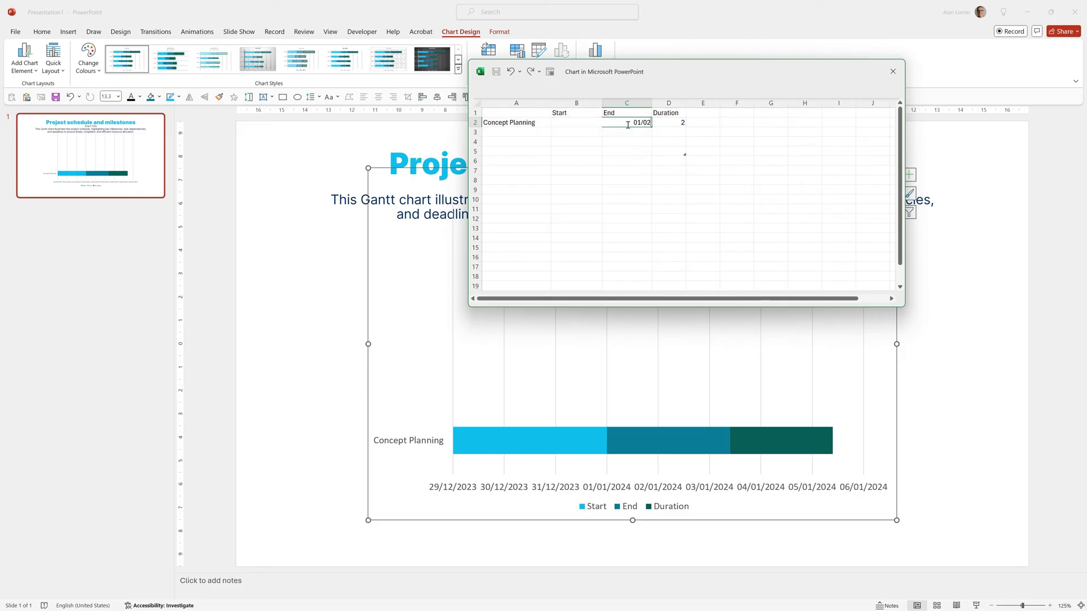
text(/2024)
key(Return)
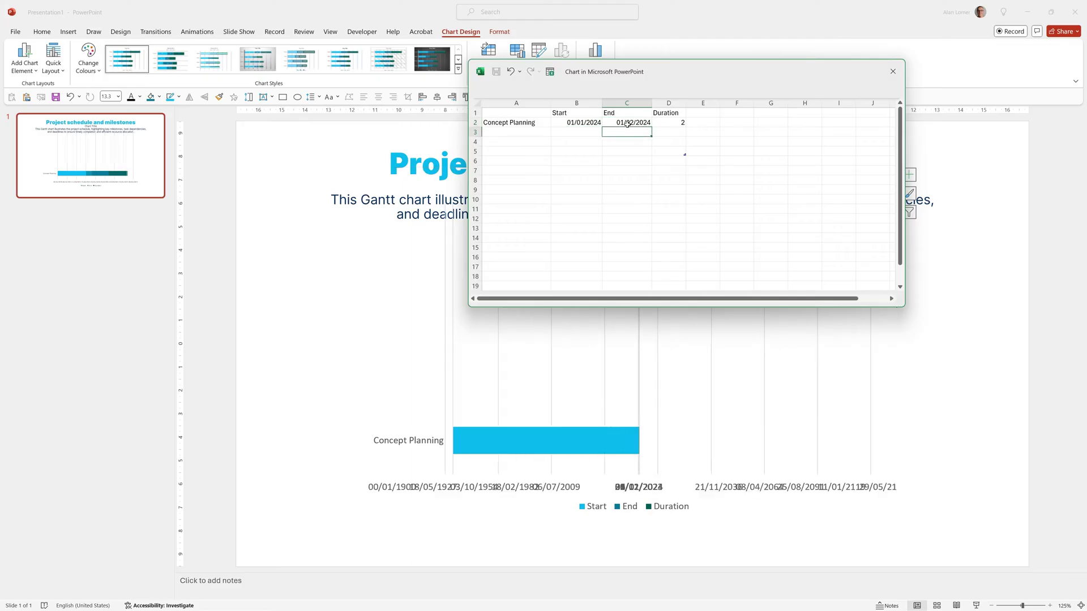
Step: Put an End minus Start formula in D2 to calculate a Duration of 31
click(677, 126)
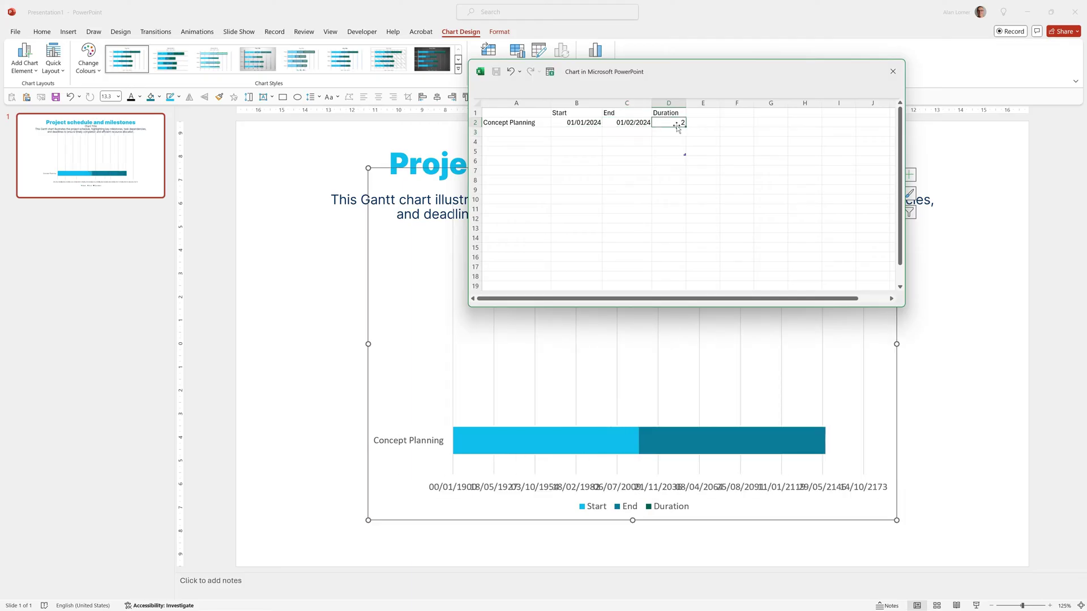
text(=)
click(640, 122)
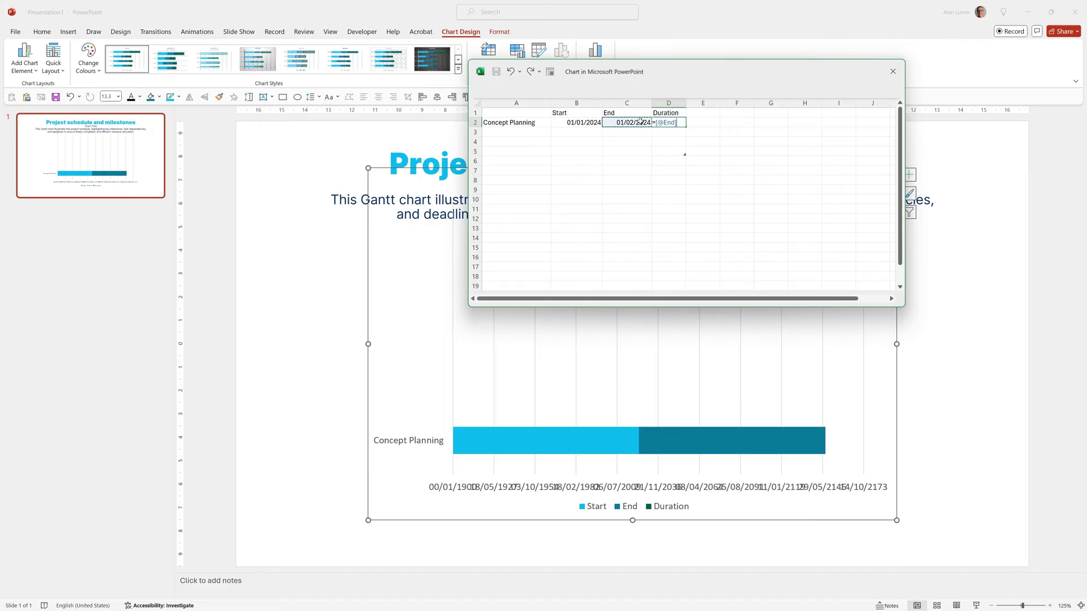
text(-)
click(584, 122)
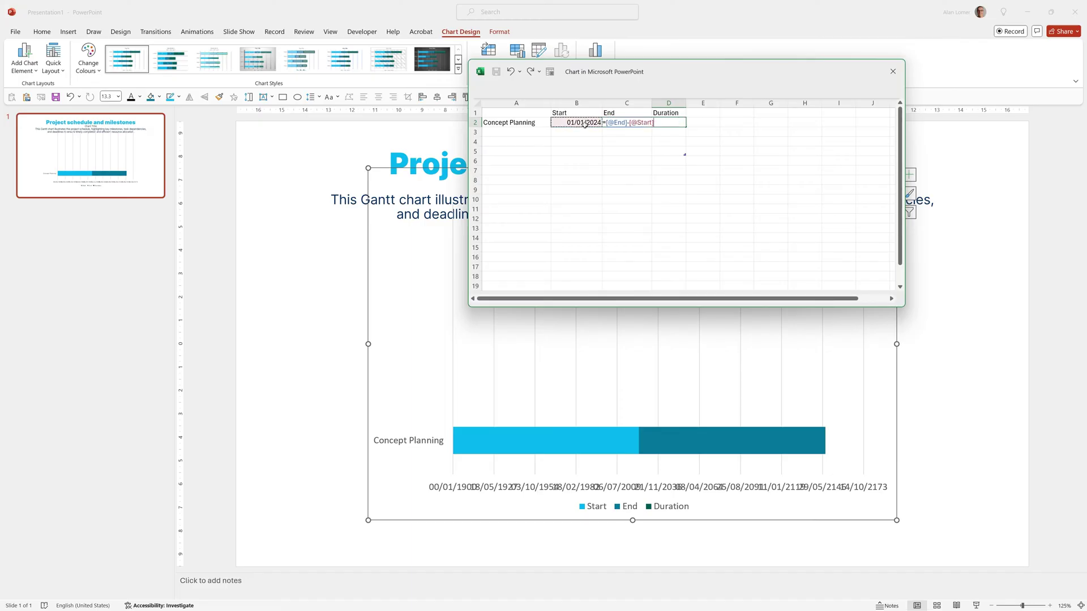
key(Return)
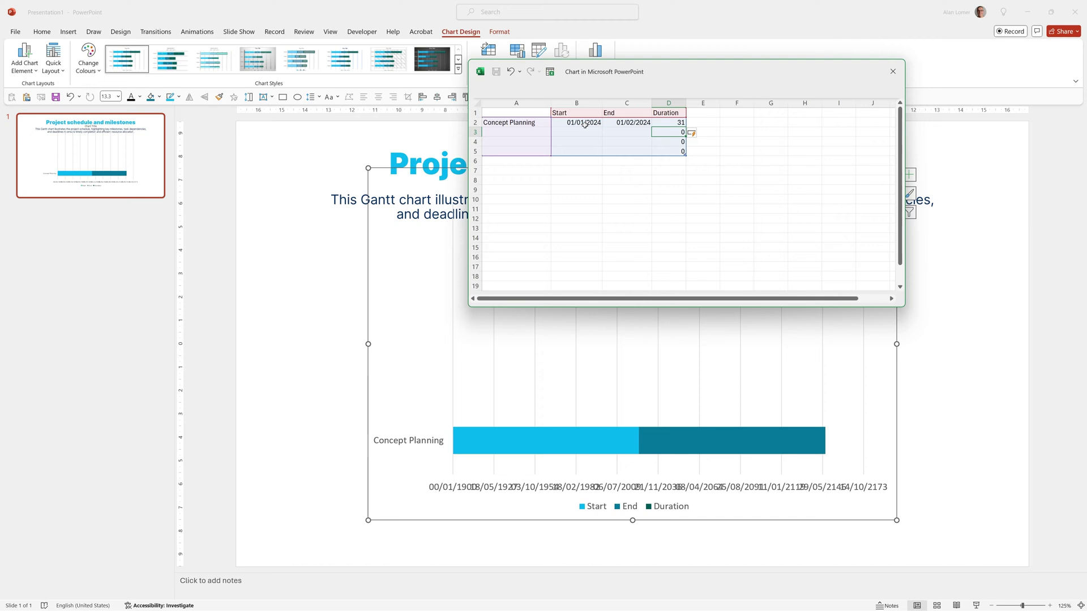
click(450, 239)
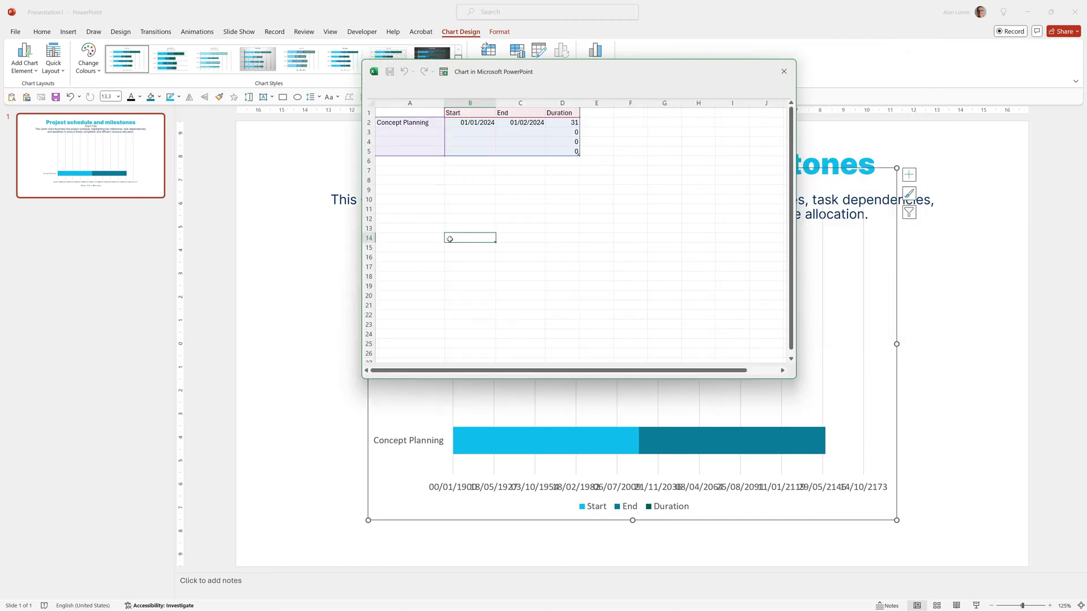
Step: Paste the seven remaining task rows, Requirements Gathering to Project Review, below Concept Planning
mouse_move(400, 132)
mouse_down()
mouse_move(560, 152)
mouse_move(553, 226)
mouse_up()
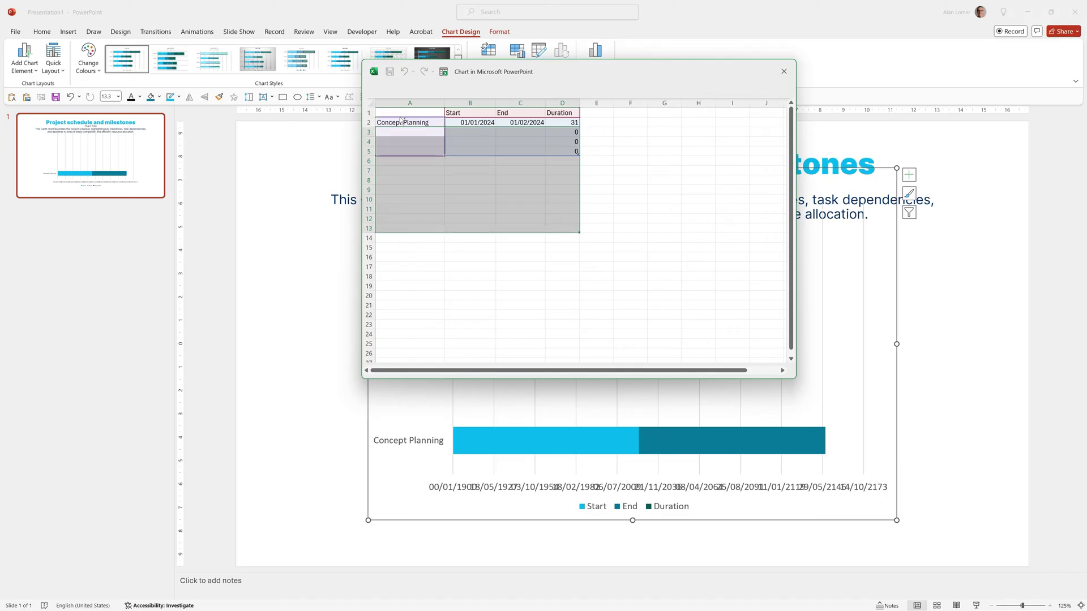
key(ctrl+v)
click(528, 338)
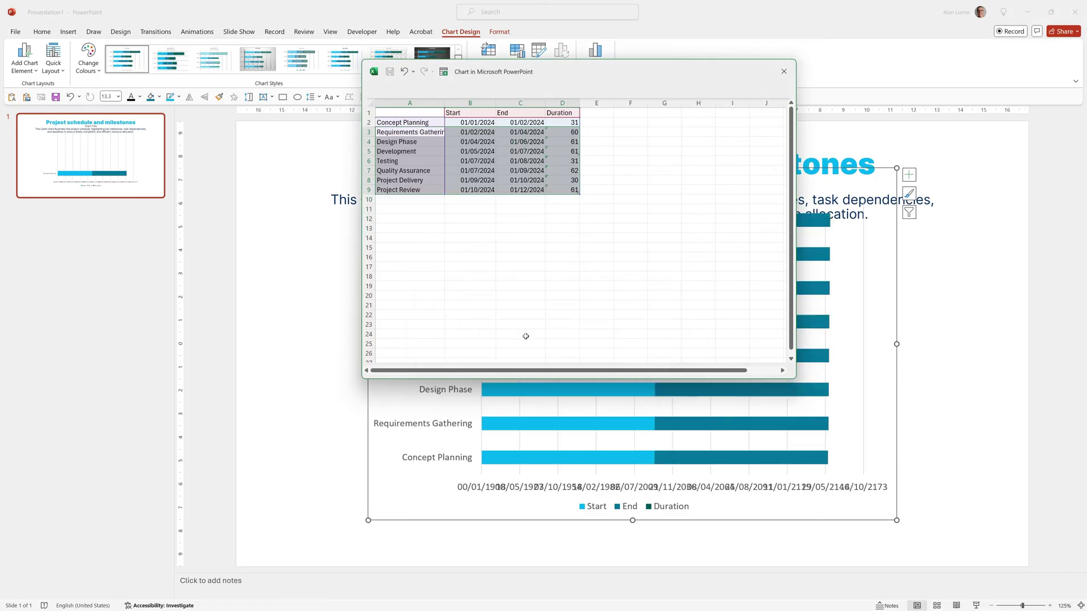
Step: Filter the End series out of the chart, leaving Start and Duration bars
click(908, 213)
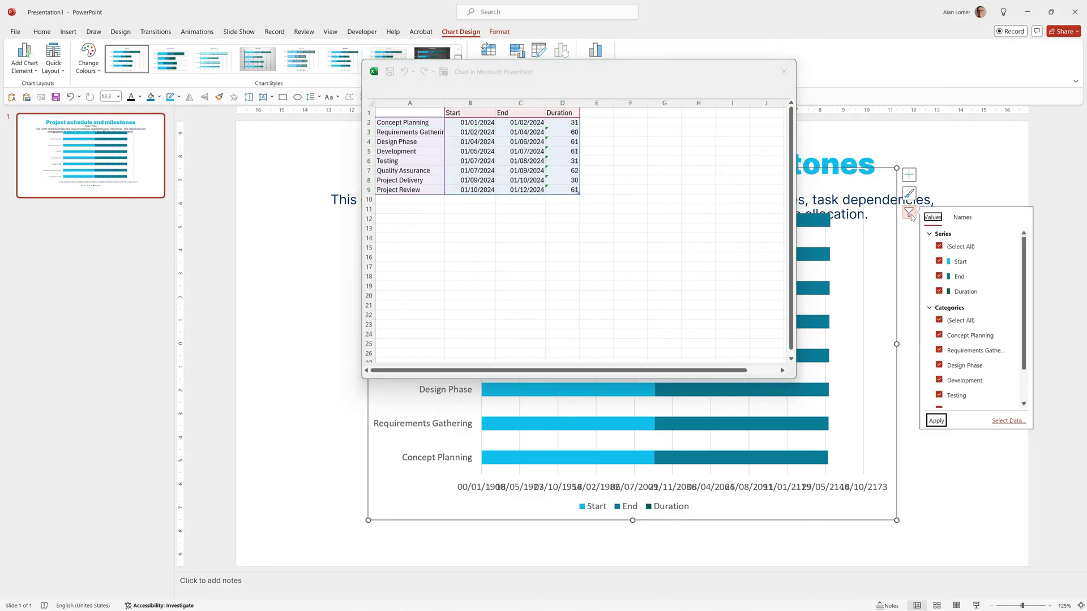
click(939, 277)
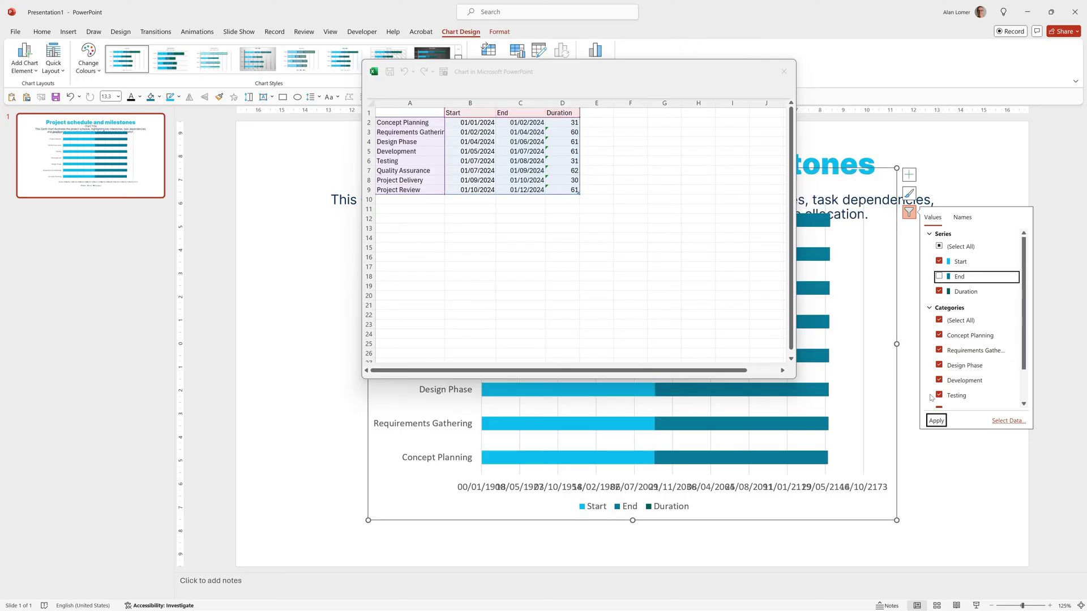
click(936, 421)
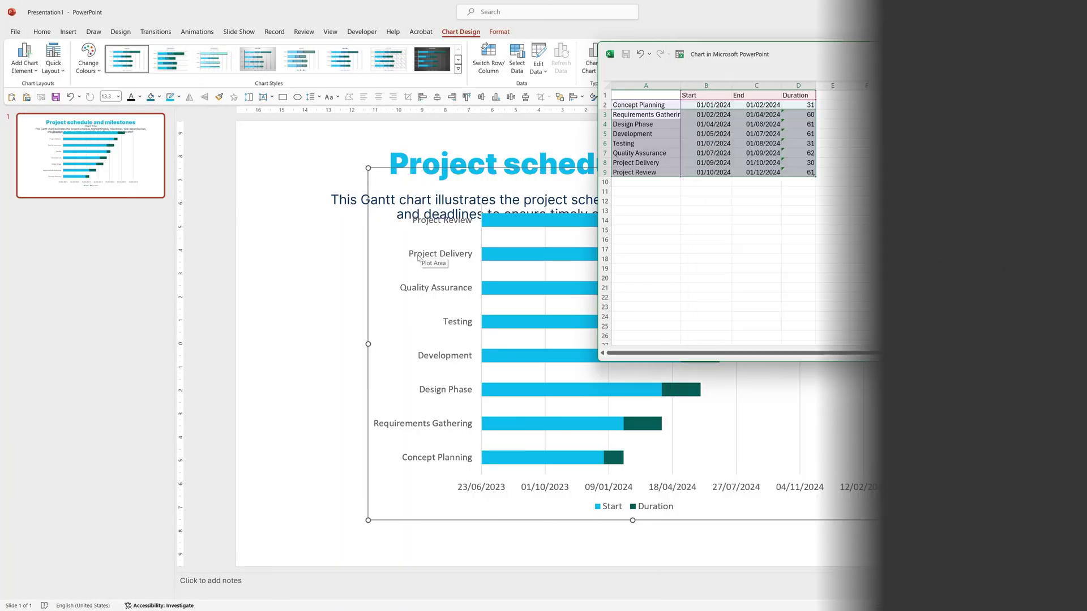
right_click(418, 258)
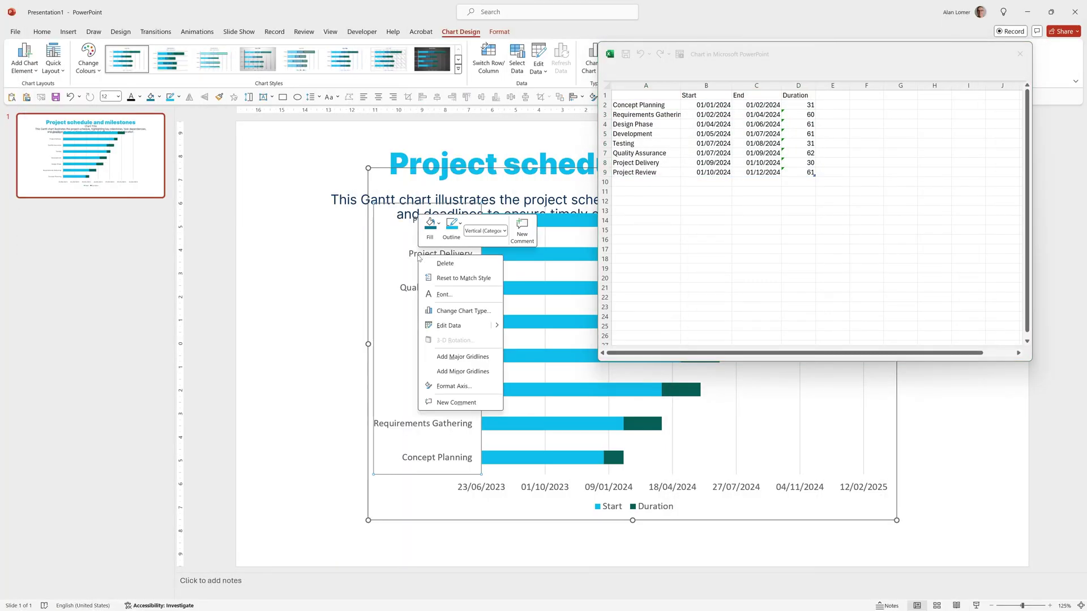
Step: Set the vertical axis to Categories in reverse order so Concept Planning is first
click(452, 387)
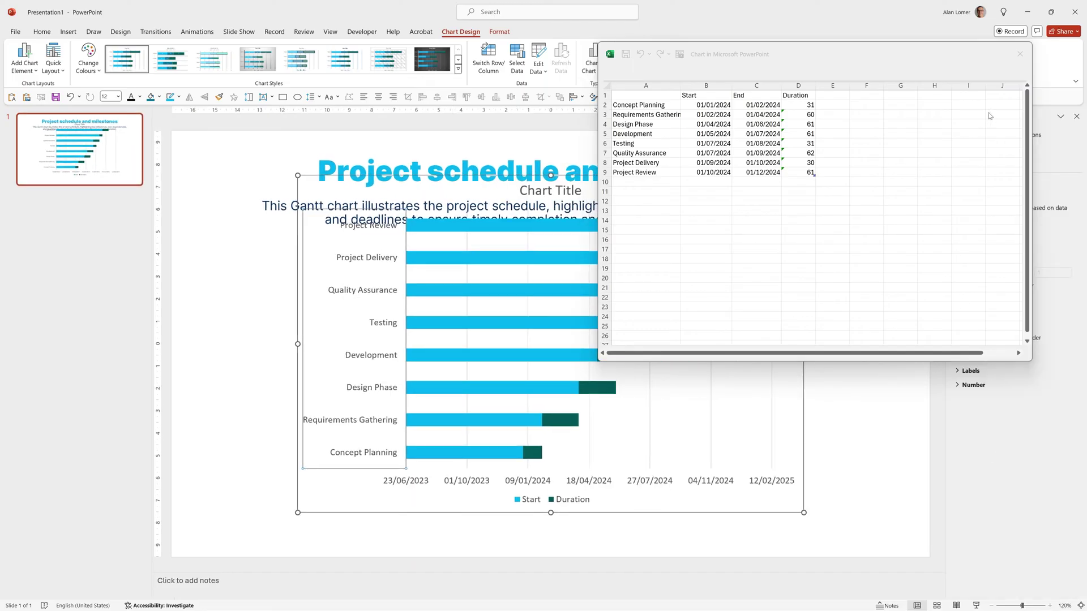
drag(986, 69, 862, 75)
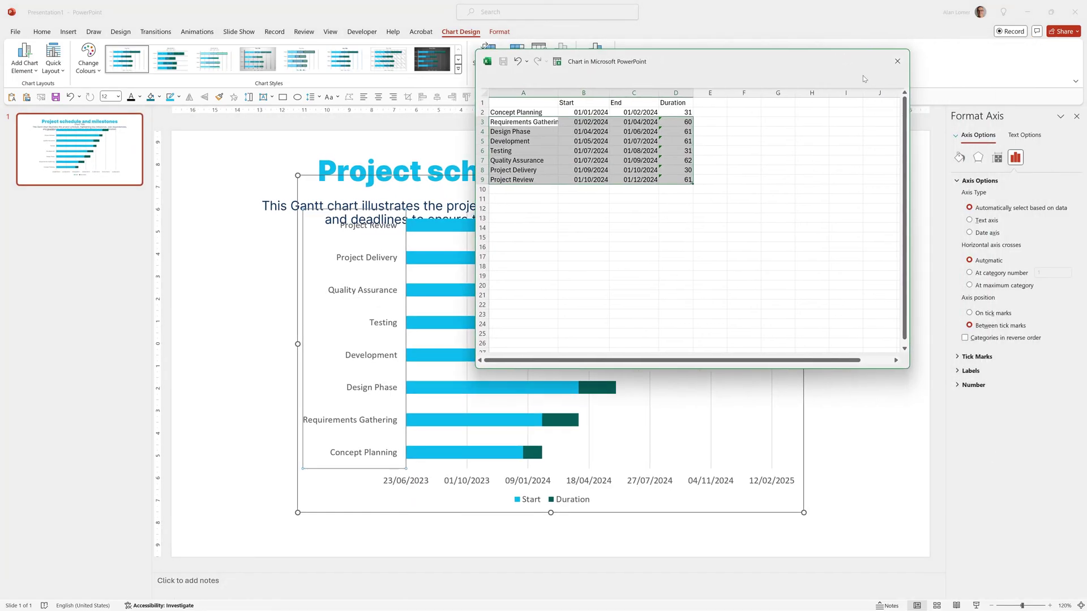
click(965, 339)
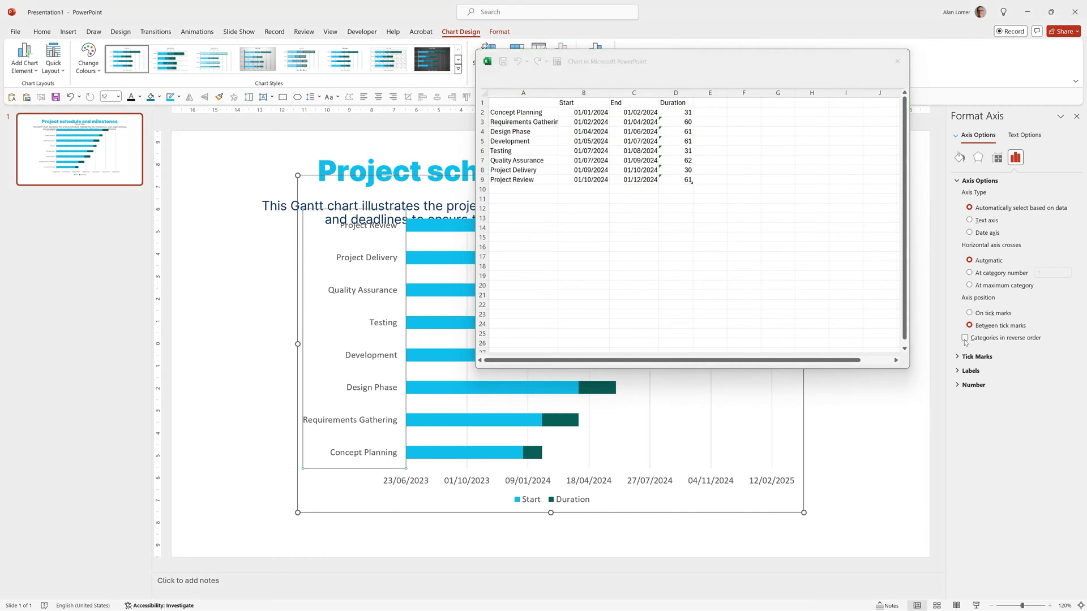
click(964, 338)
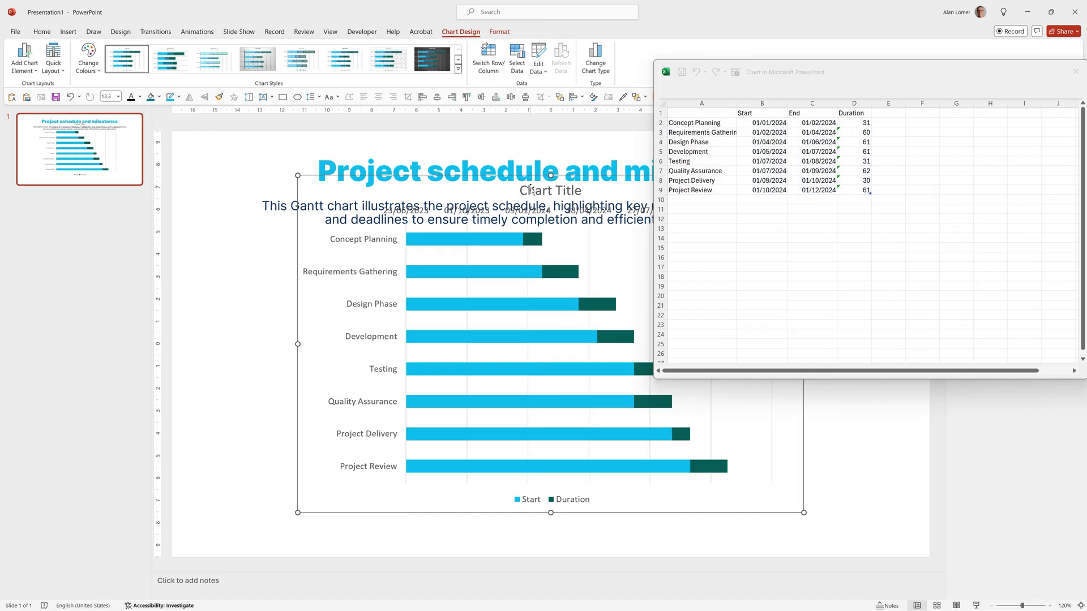
Step: Delete the legend and drag the chart's top edge below the subtitle
click(530, 502)
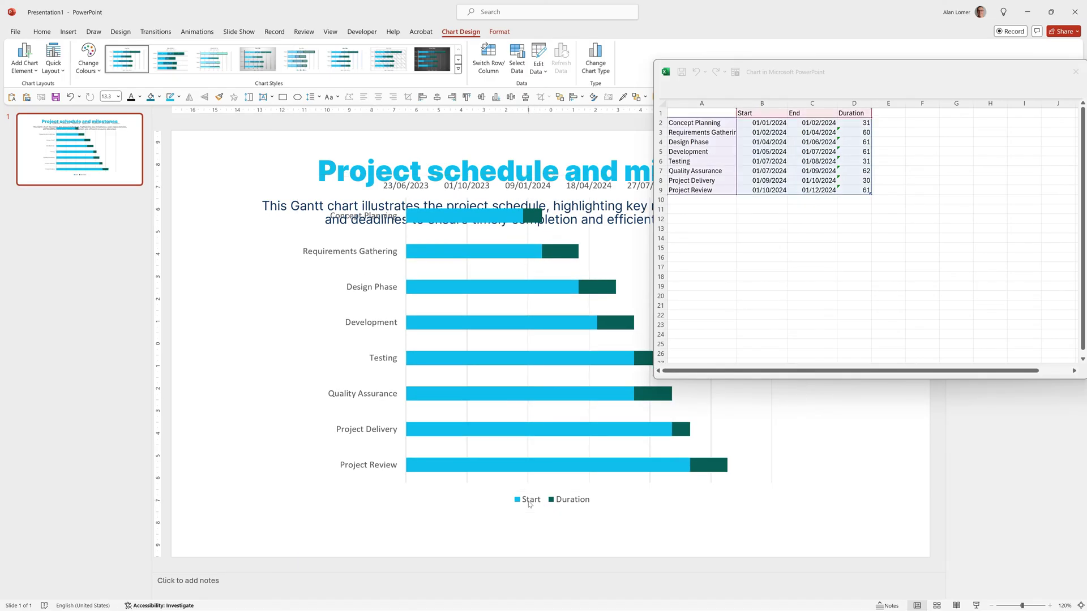
key(Delete)
drag(550, 175, 550, 263)
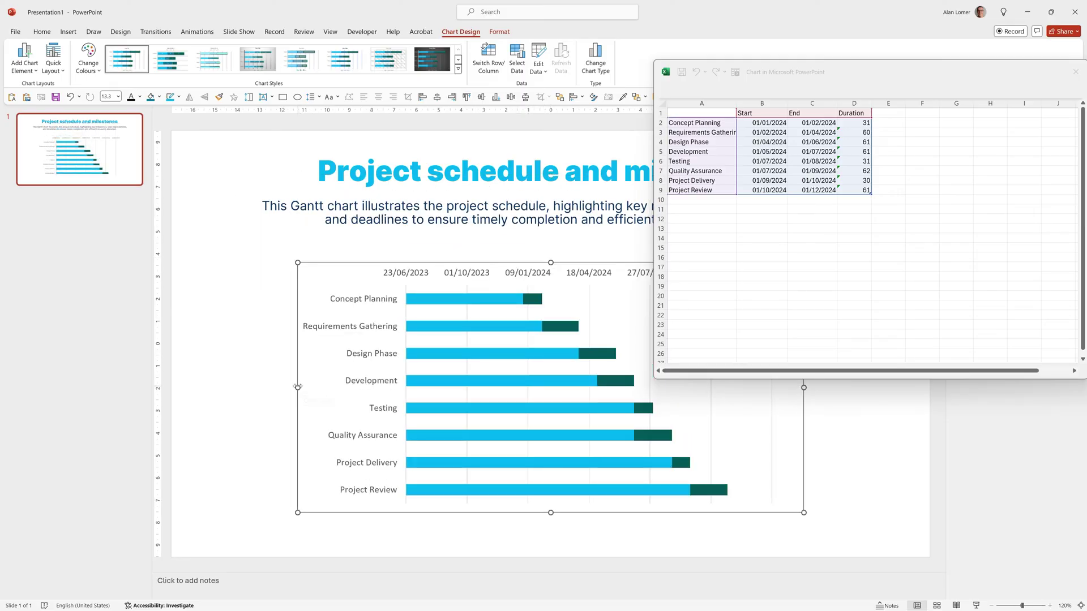
Step: Drag the chart's left edge toward the slide's left side to widen it
click(298, 388)
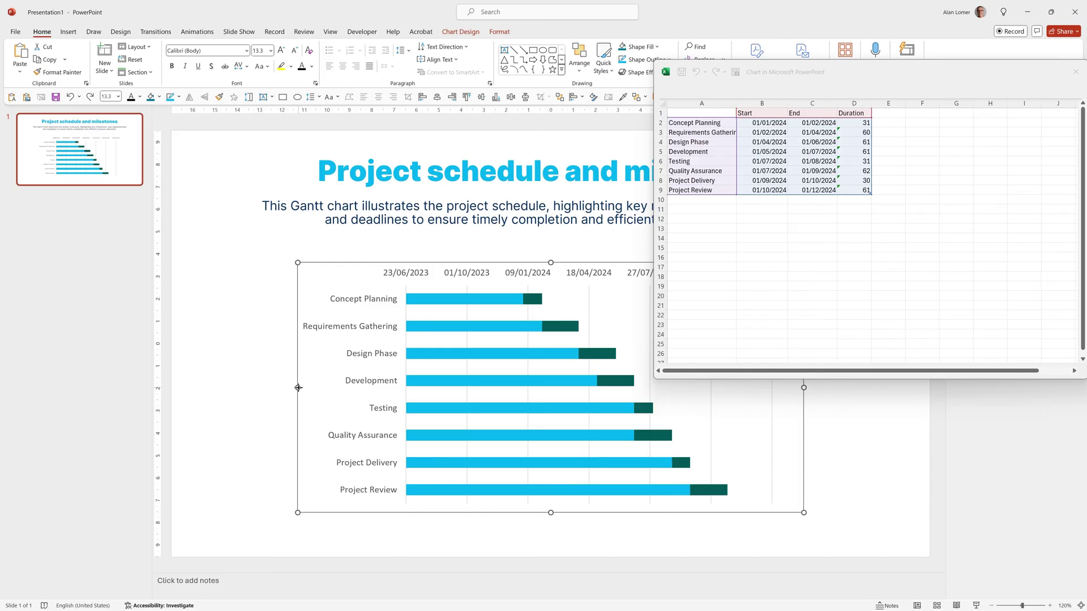
drag(298, 388, 219, 379)
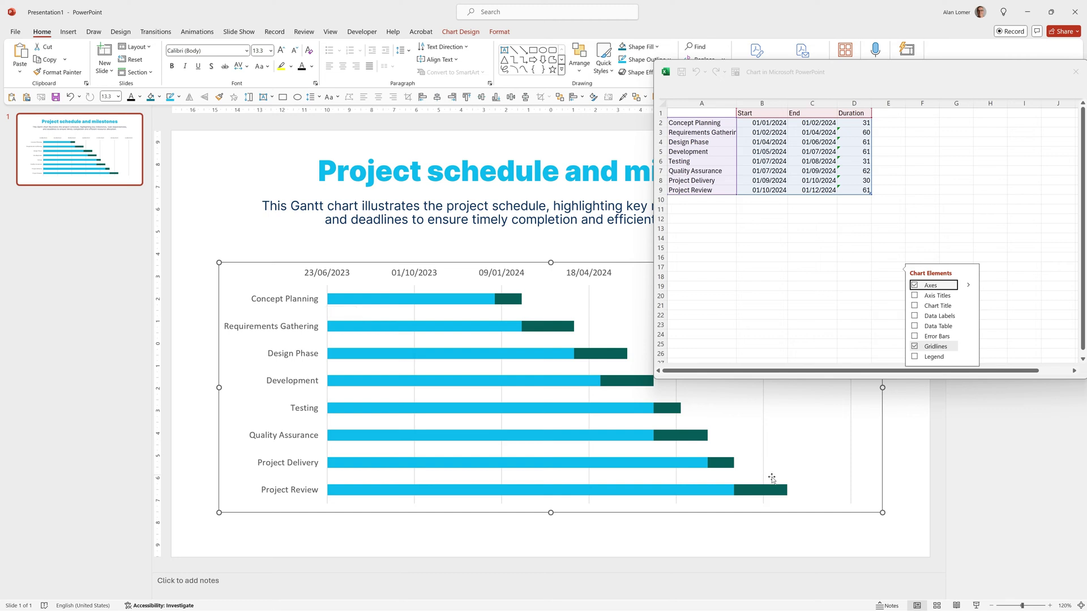
Step: Open Format Axis for the horizontal date axis and move the data window aside
click(845, 473)
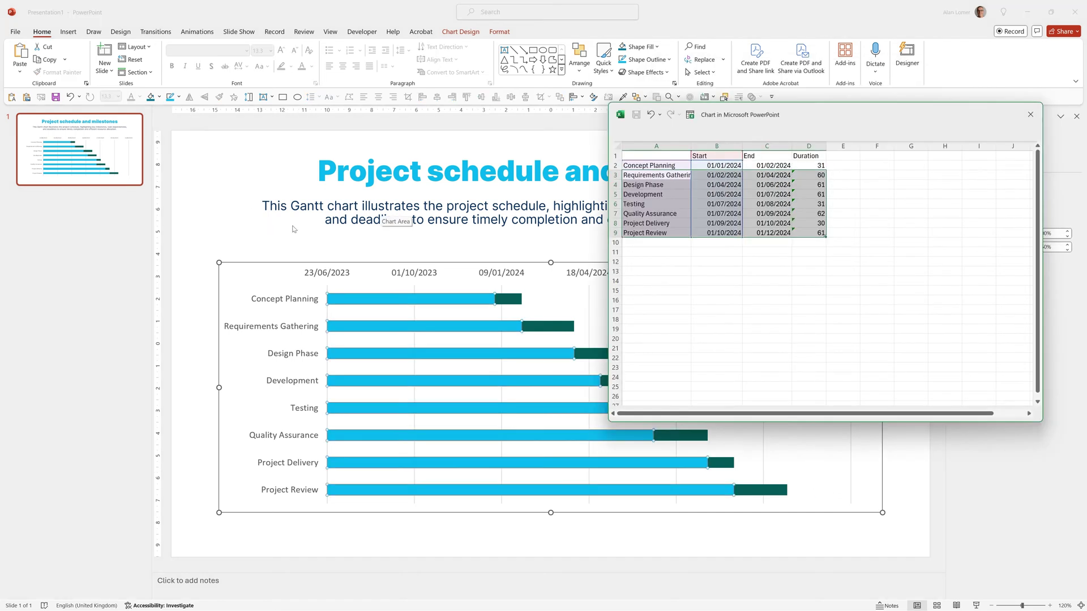
click(318, 275)
right_click(318, 275)
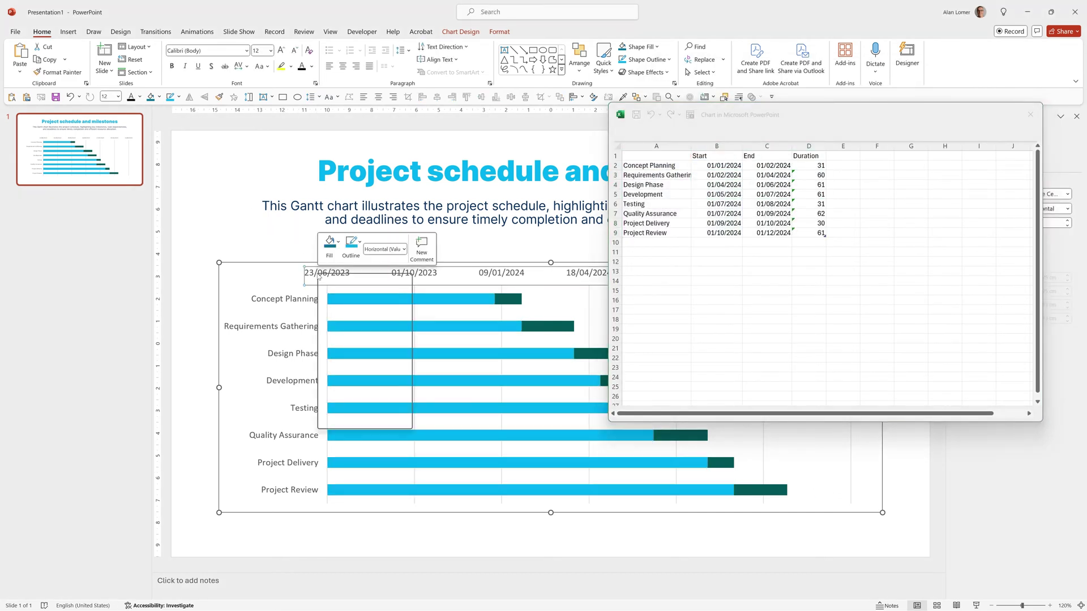
click(384, 410)
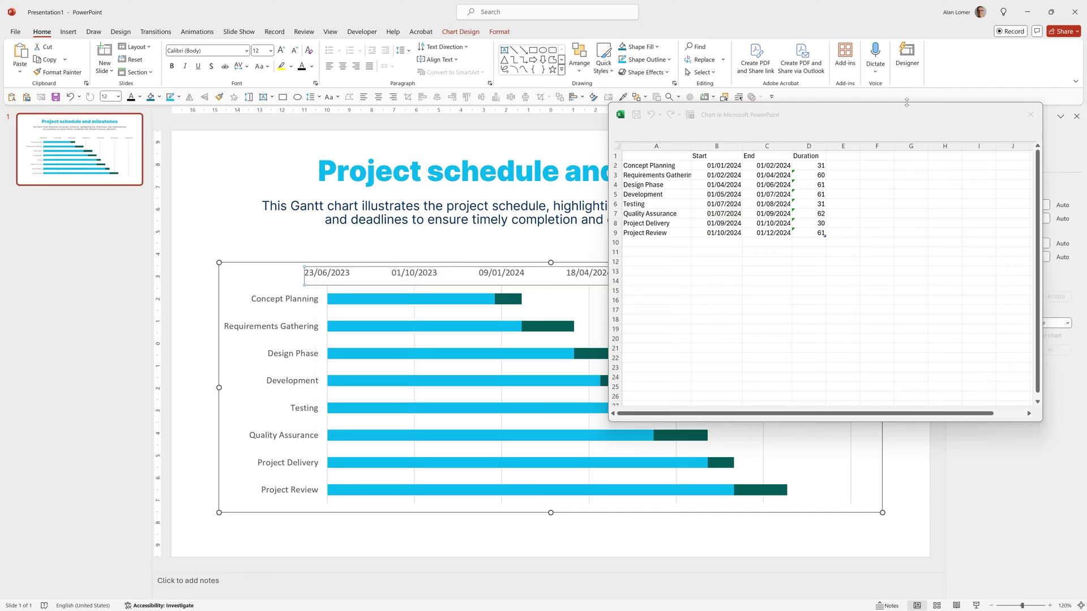
drag(915, 113, 797, 120)
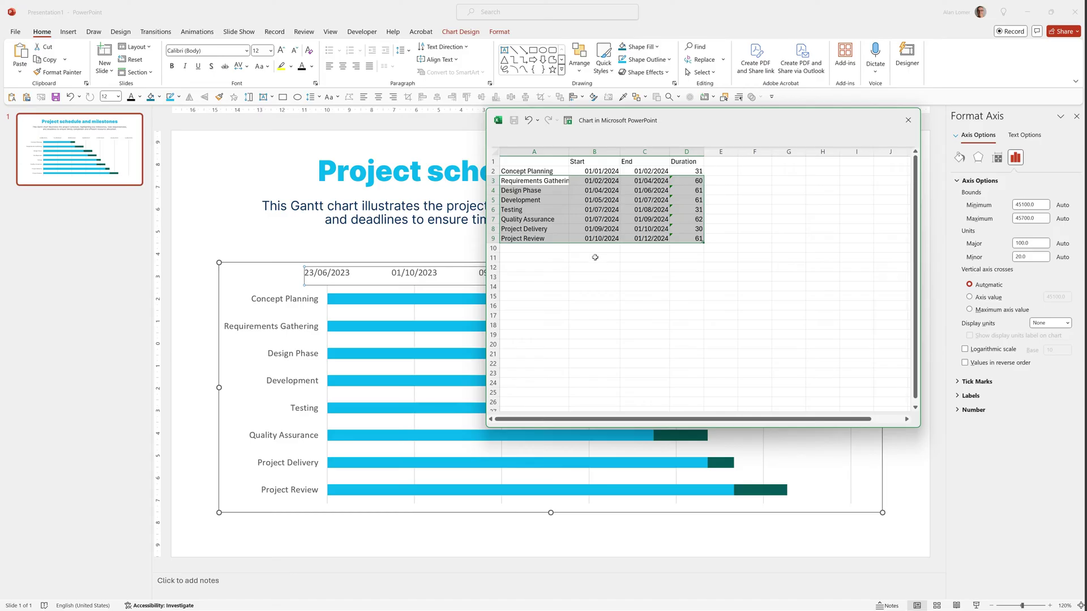
Step: Format the Start and End date cells as Number, showing values like 45292.00
click(594, 277)
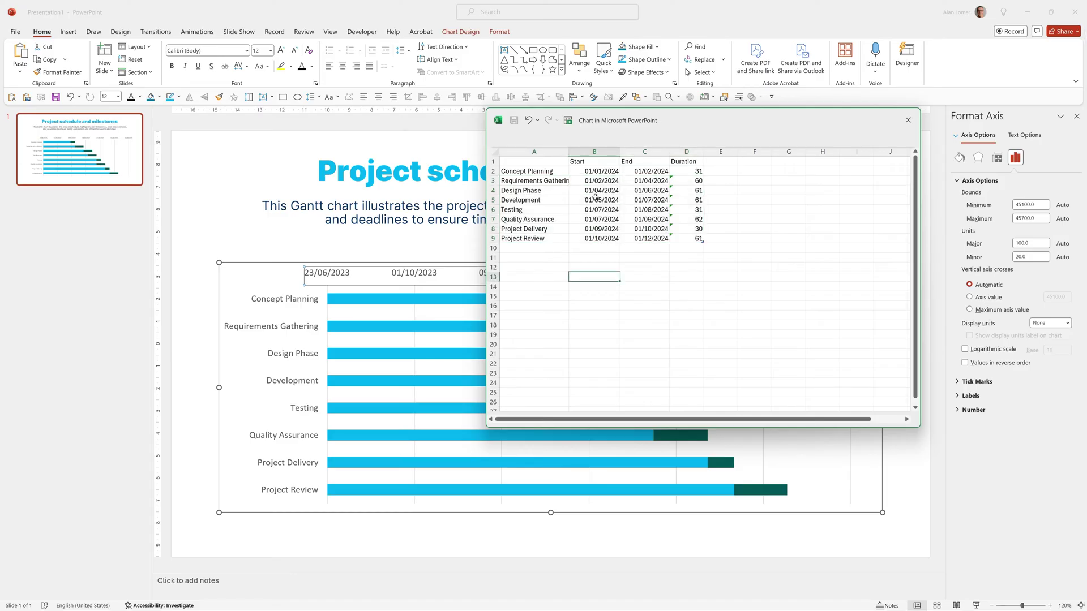
drag(595, 172, 641, 236)
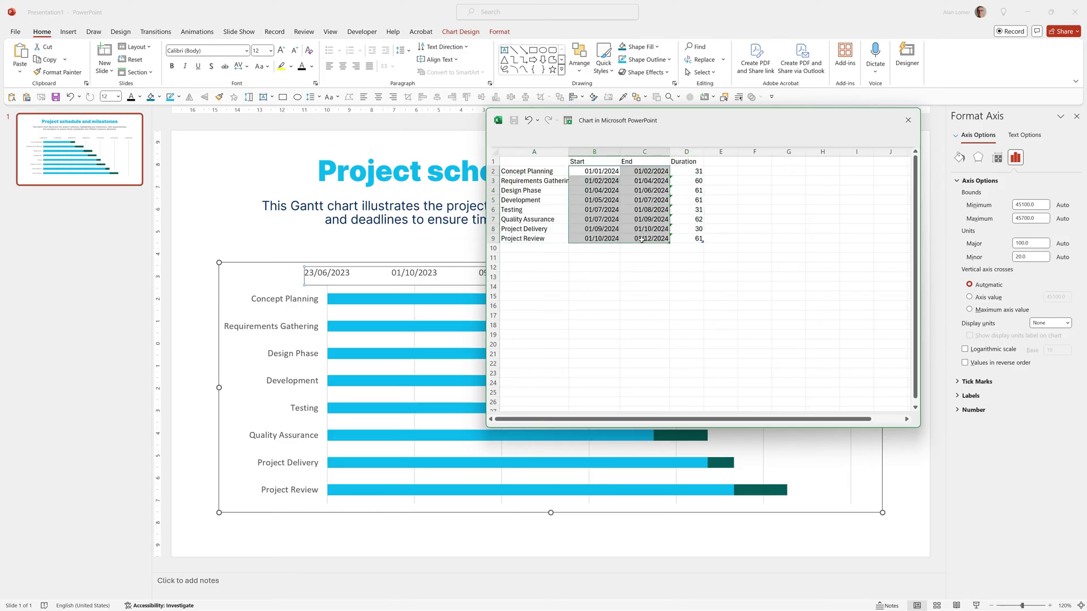
right_click(641, 240)
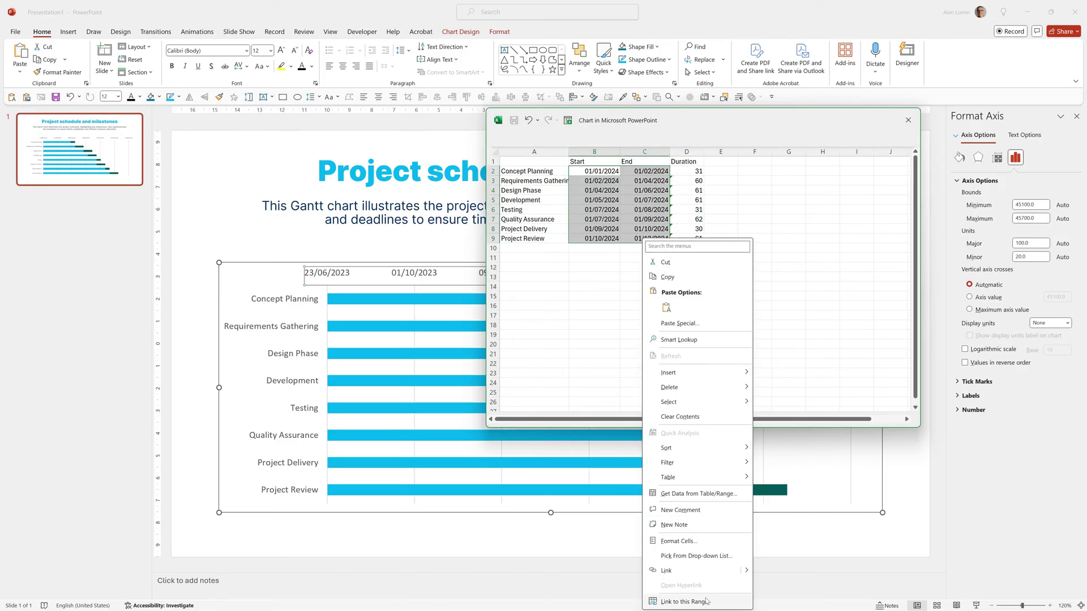
click(682, 542)
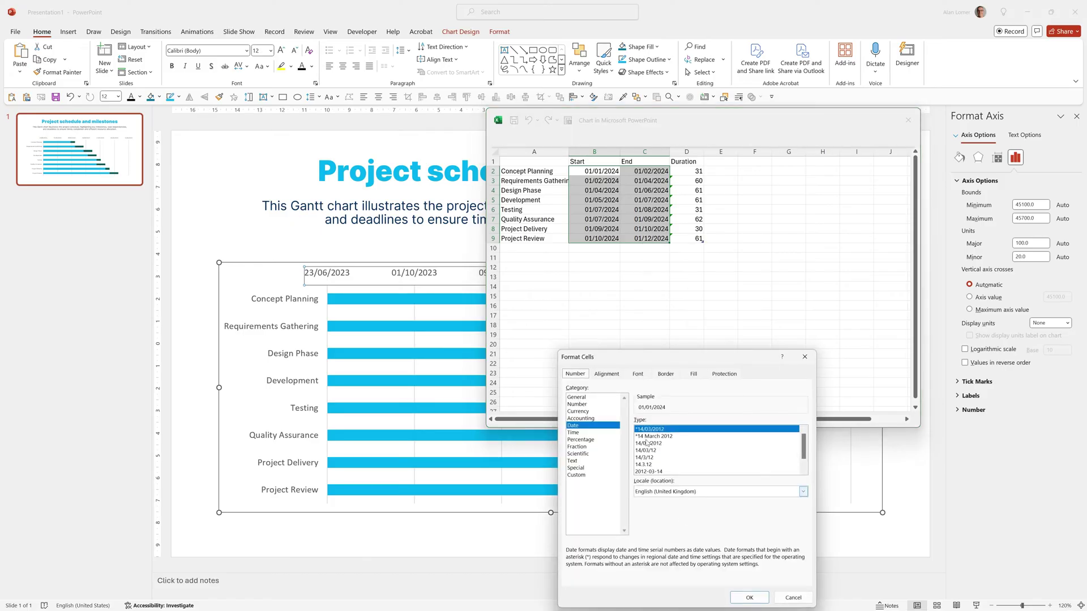
click(583, 404)
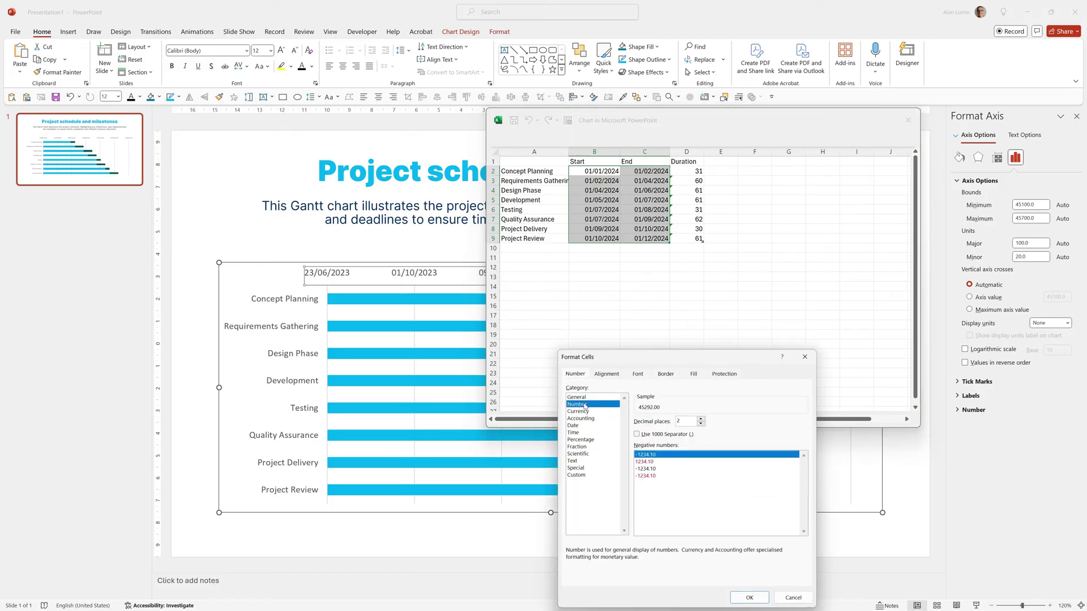
click(741, 599)
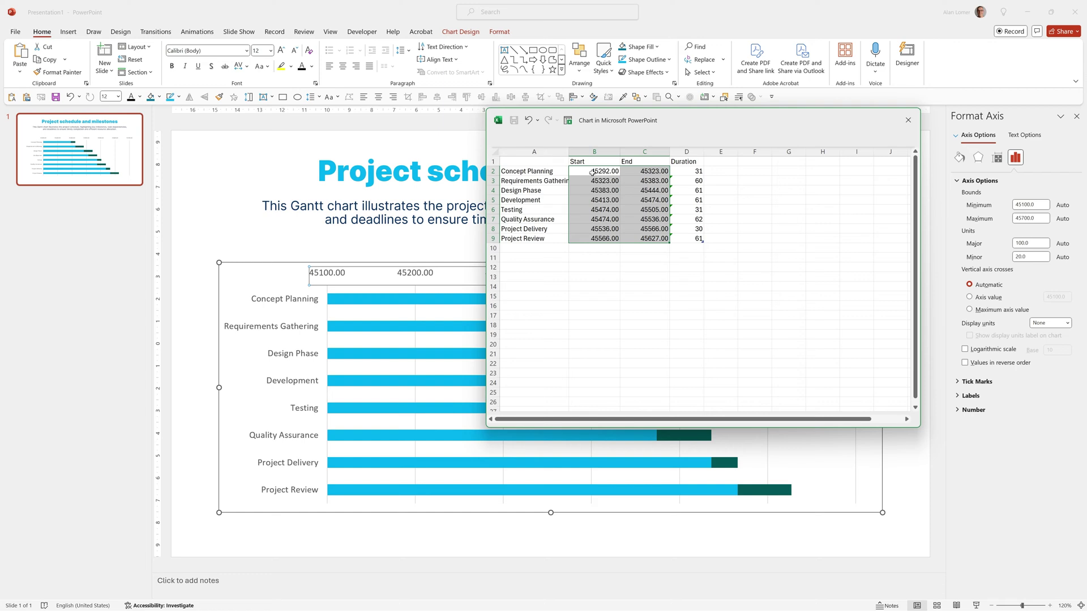
Step: Enter 45292 as the axis Minimum bound and 45627 as the Maximum, checking the sheet's dates
click(1044, 205)
drag(1035, 205, 1022, 205)
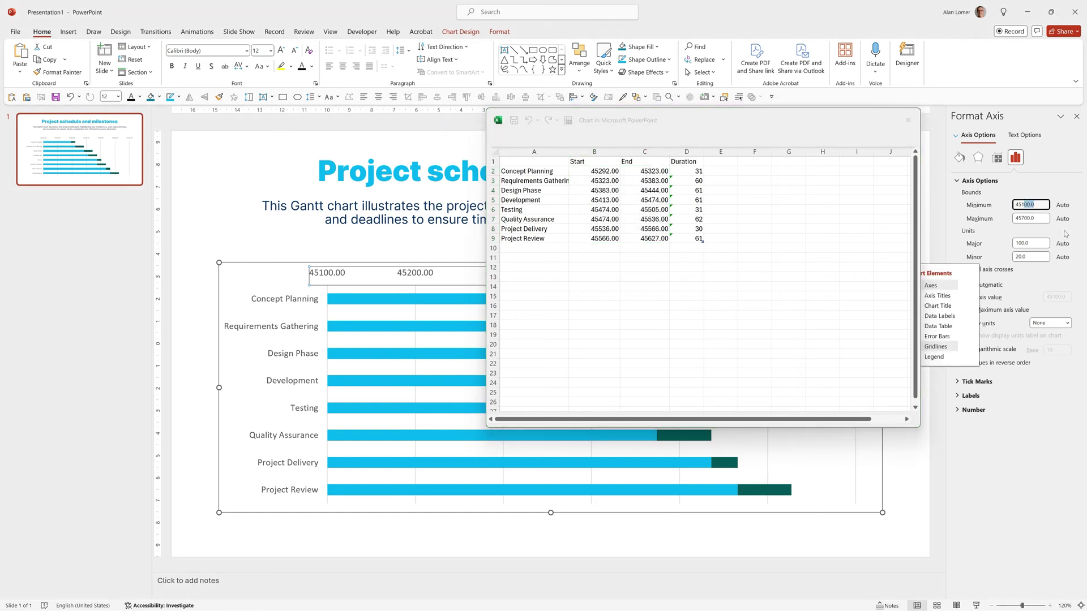
text(1)
text(92)
key(Tab)
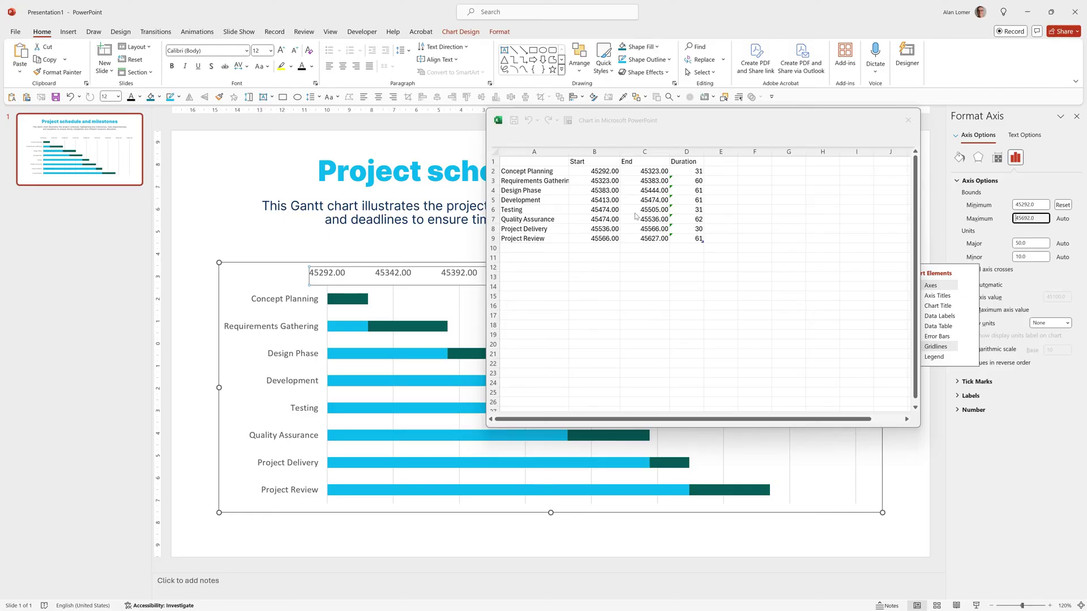
click(649, 240)
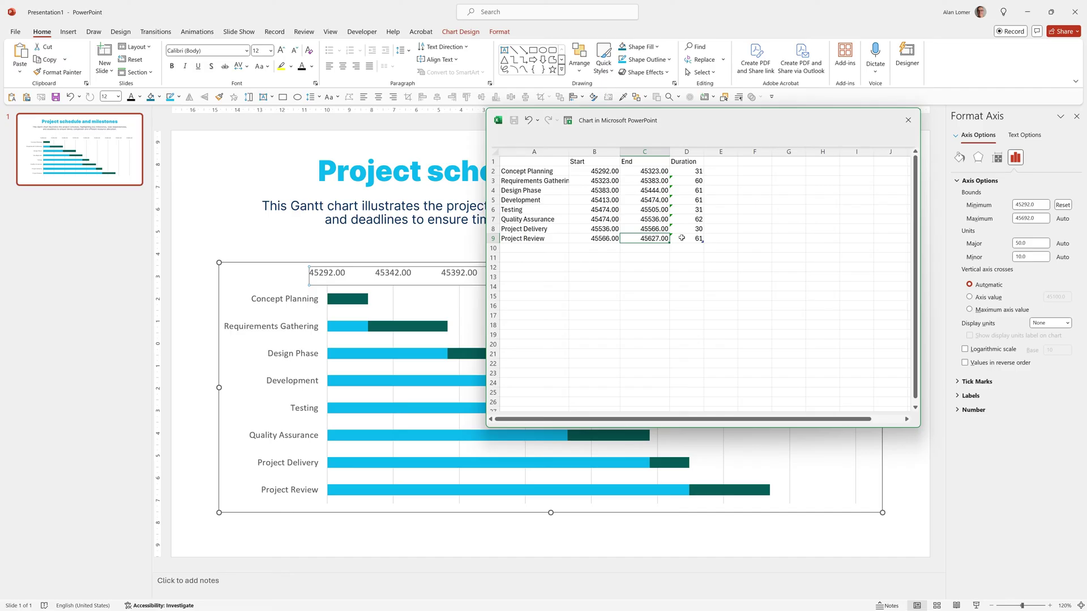
drag(1023, 221, 1042, 221)
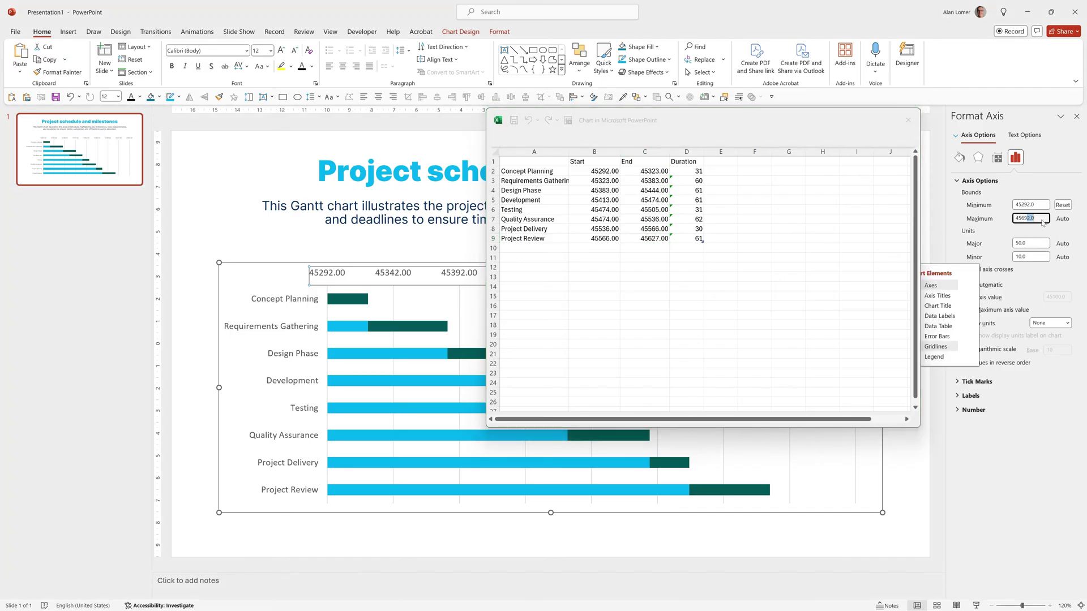
key(BackSpace)
key(Tab)
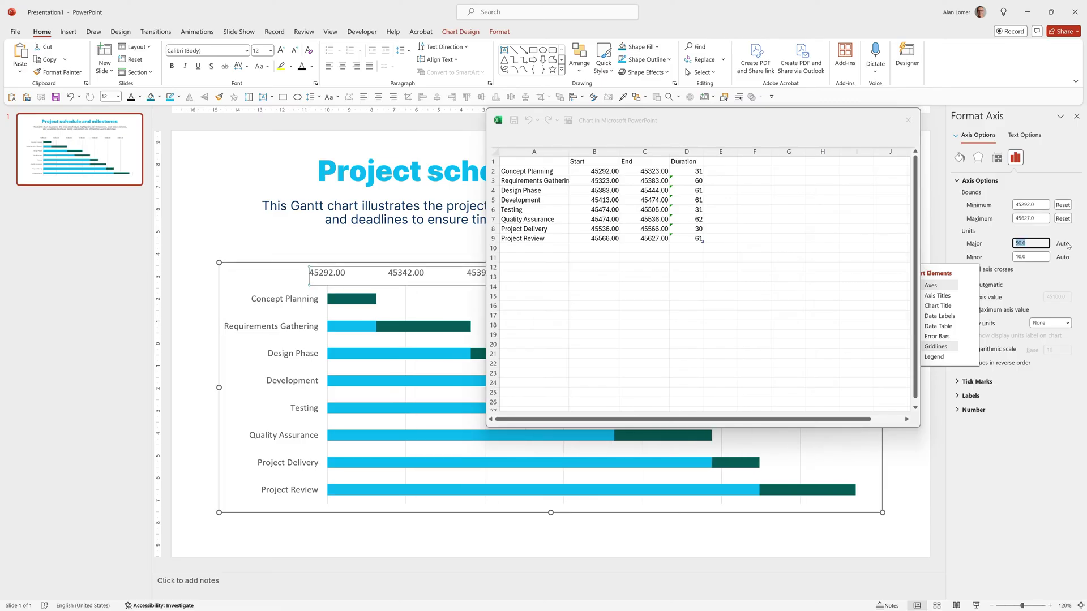
click(602, 239)
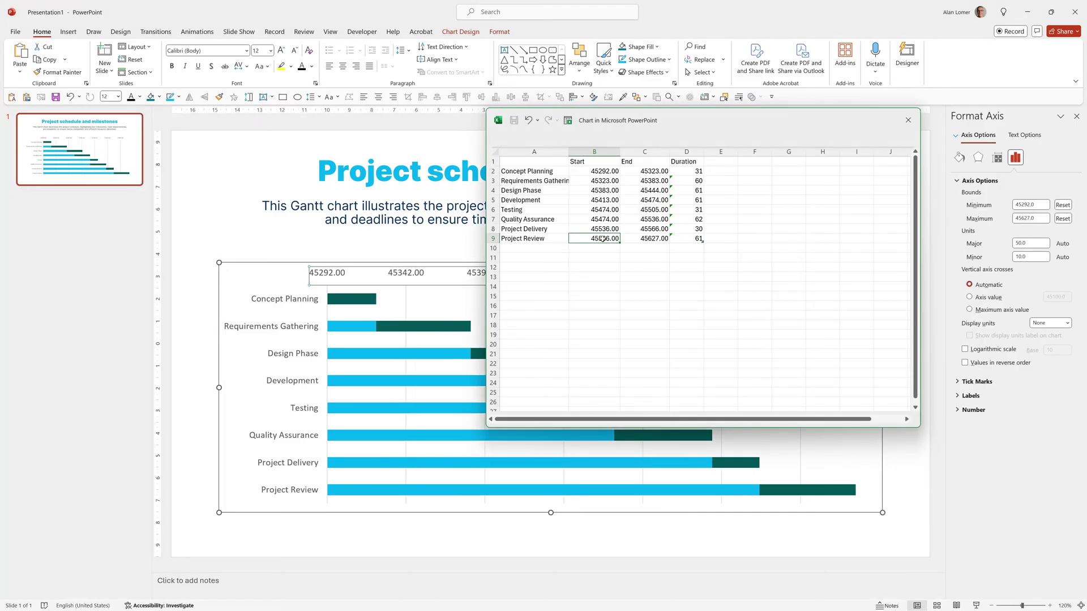
Step: Reformat the Start and End cells as Date, then close the chart data sheet
drag(597, 241, 645, 174)
right_click(645, 175)
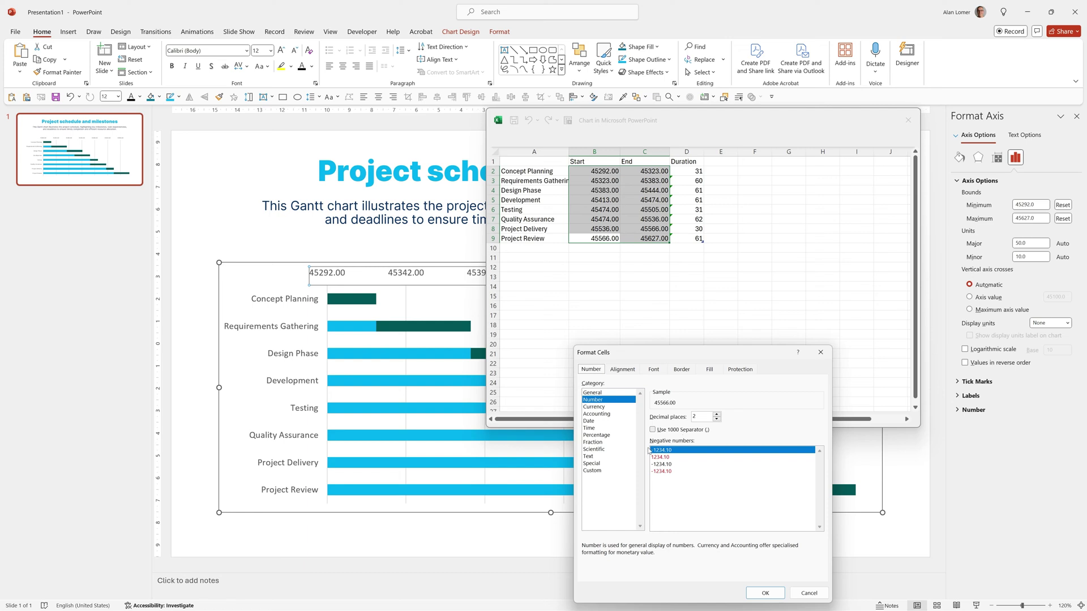
click(593, 421)
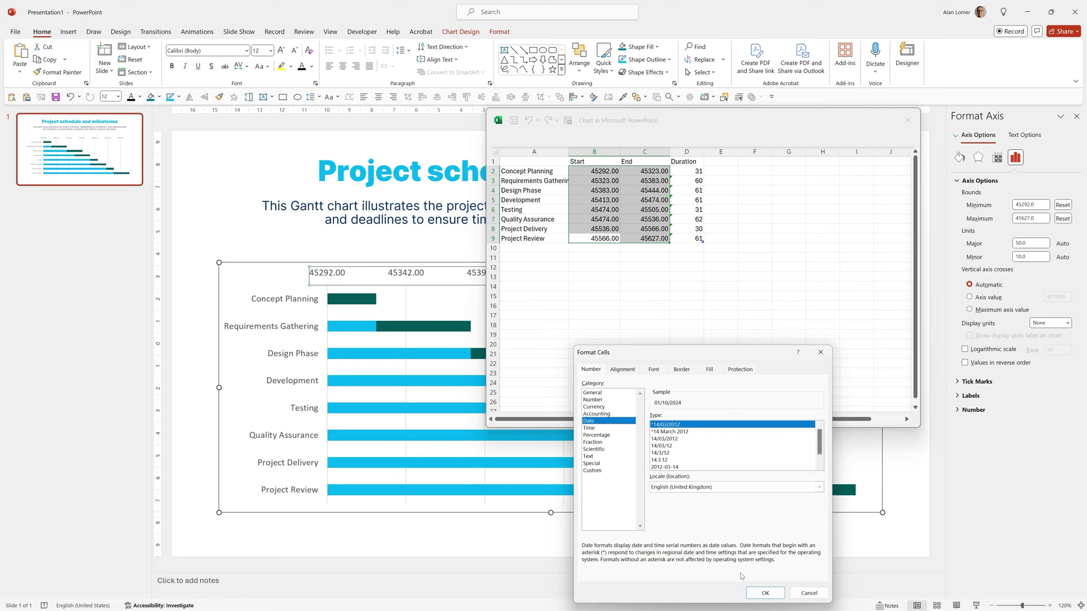
click(764, 592)
drag(702, 119, 689, 89)
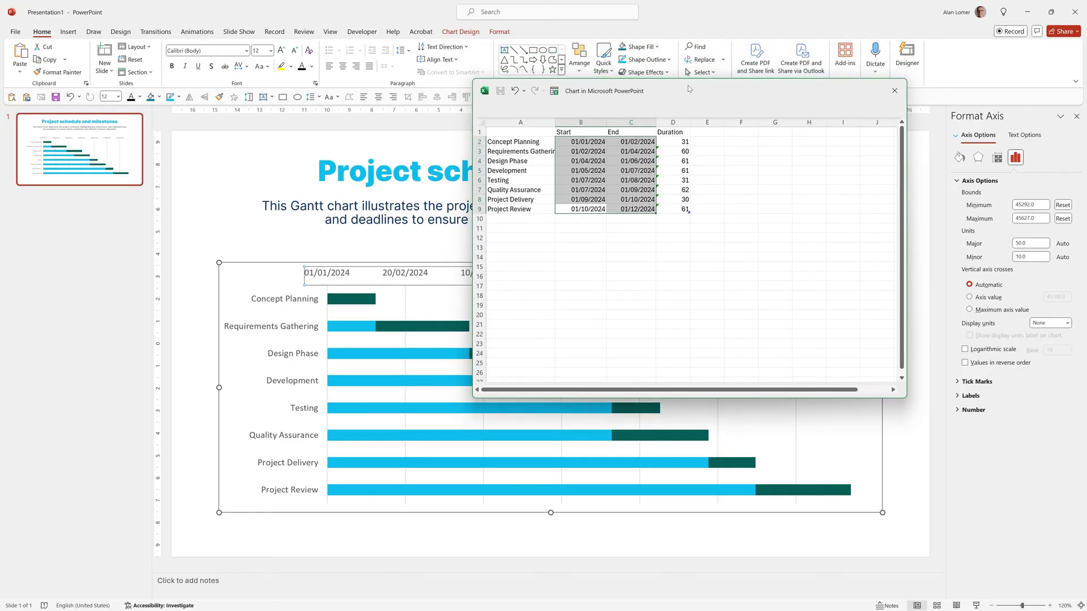
click(895, 92)
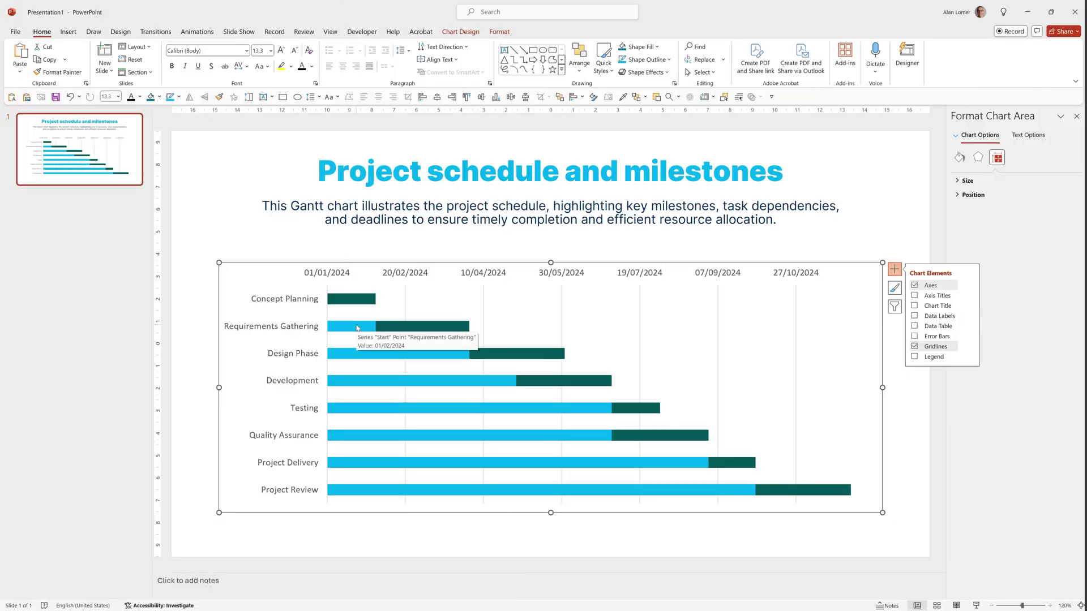
Step: Set the Start series bars to No Fill
click(357, 328)
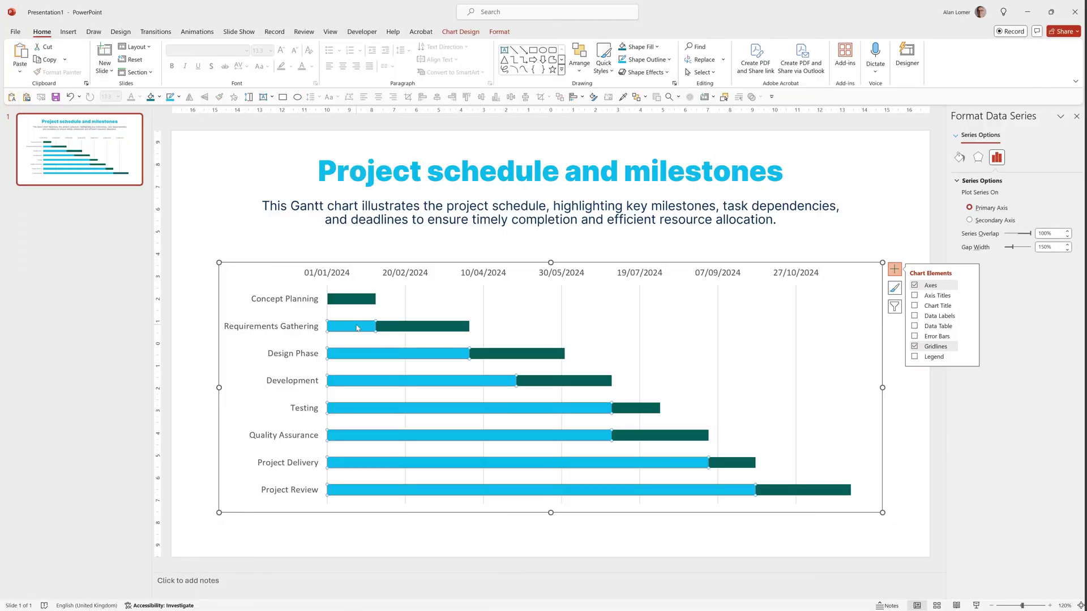
click(656, 46)
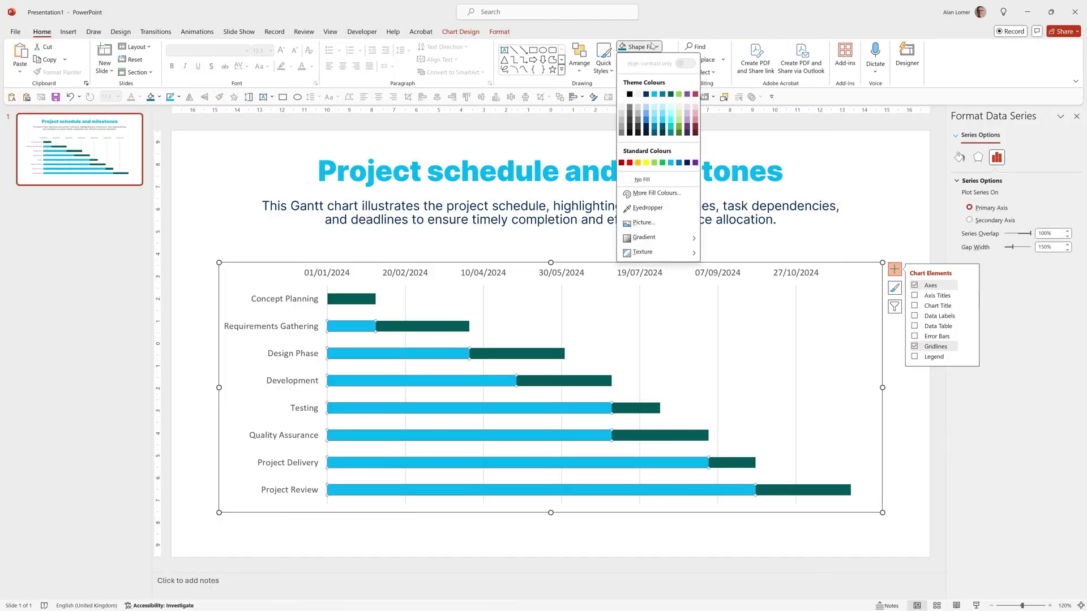
click(642, 179)
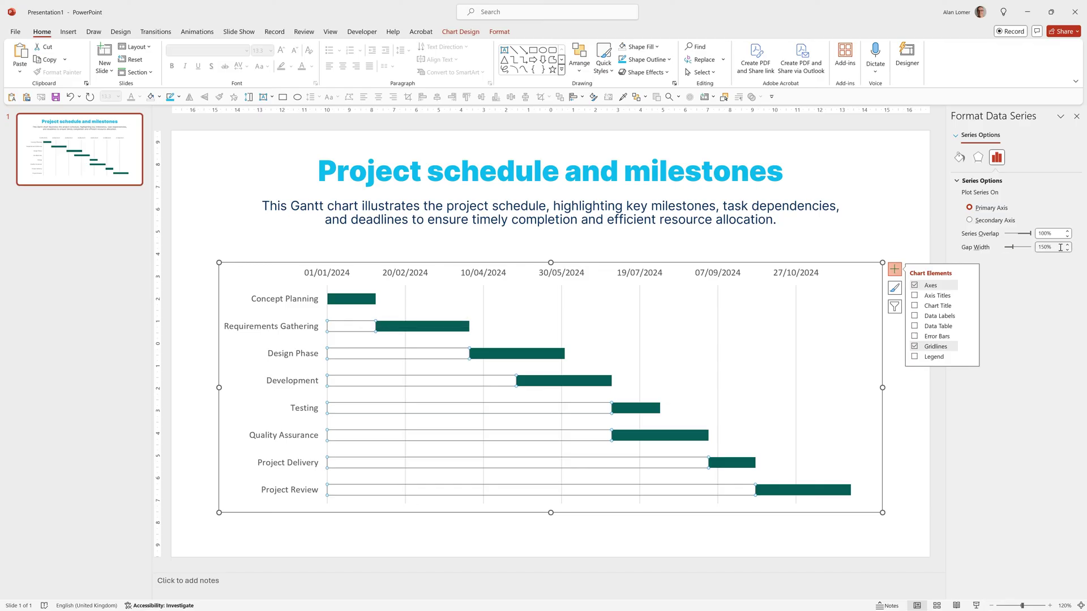
Step: Set the data series gap width to 50%
key(Tab)
text(50)
key(Tab)
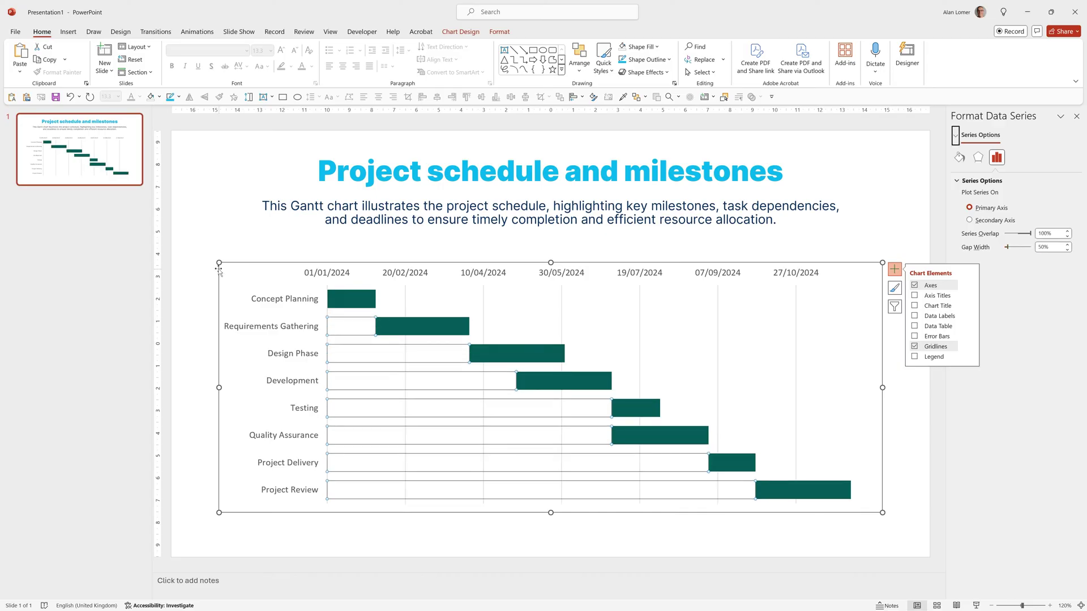
click(219, 263)
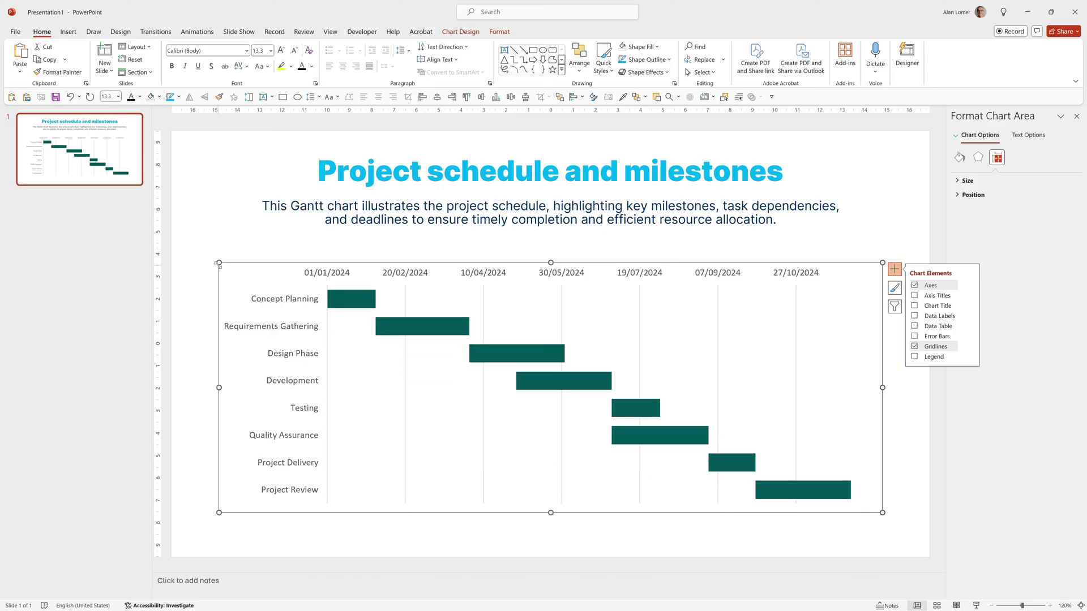
Step: Change the chart font to Inter and bold the task-name axis labels
click(217, 53)
text(Inter)
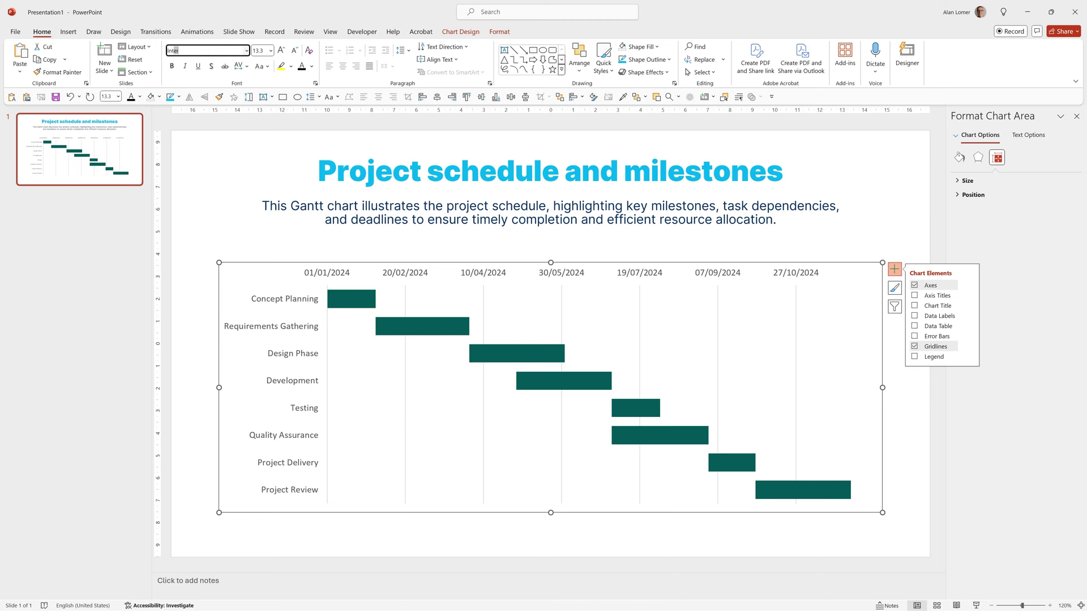
key(Return)
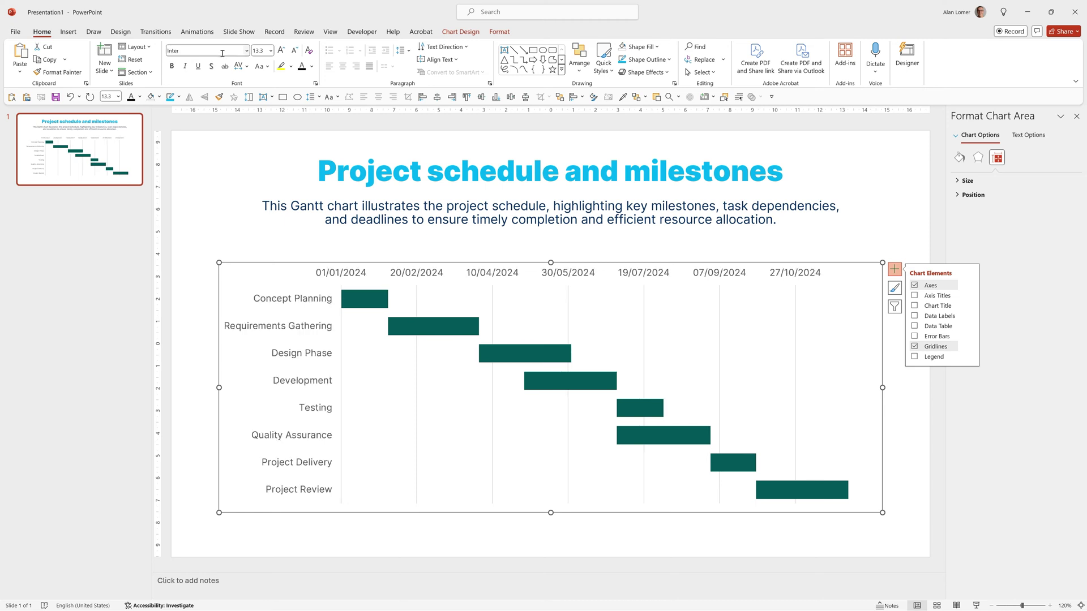
click(271, 301)
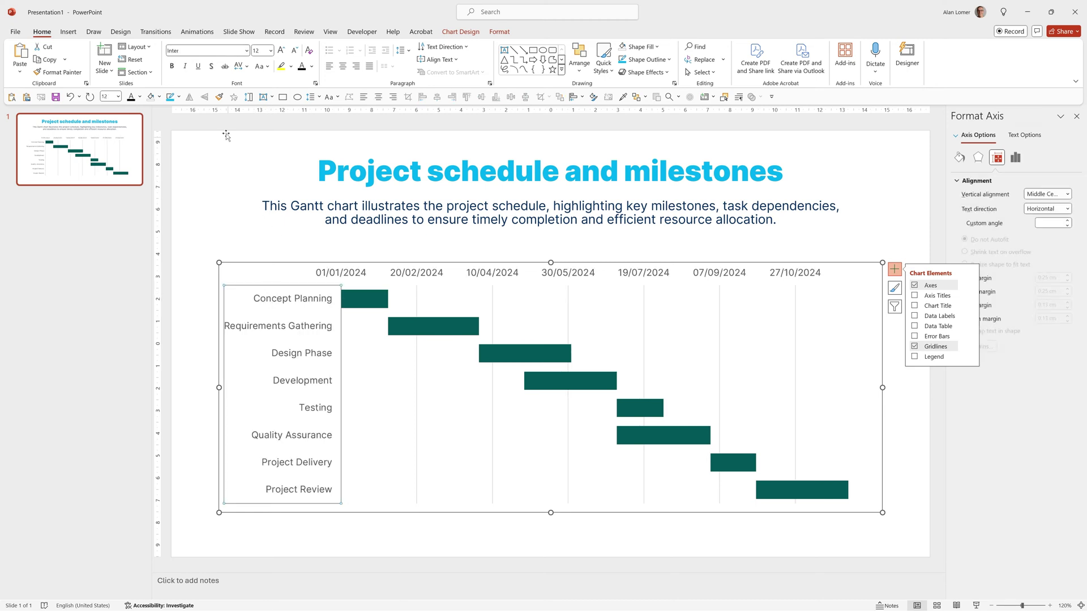
click(173, 67)
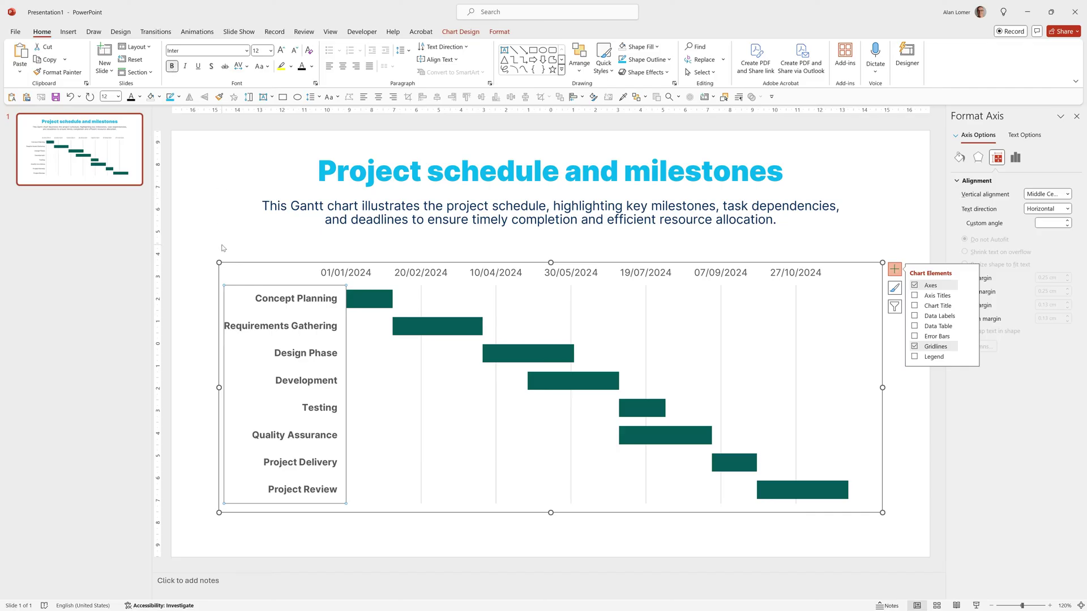
click(196, 264)
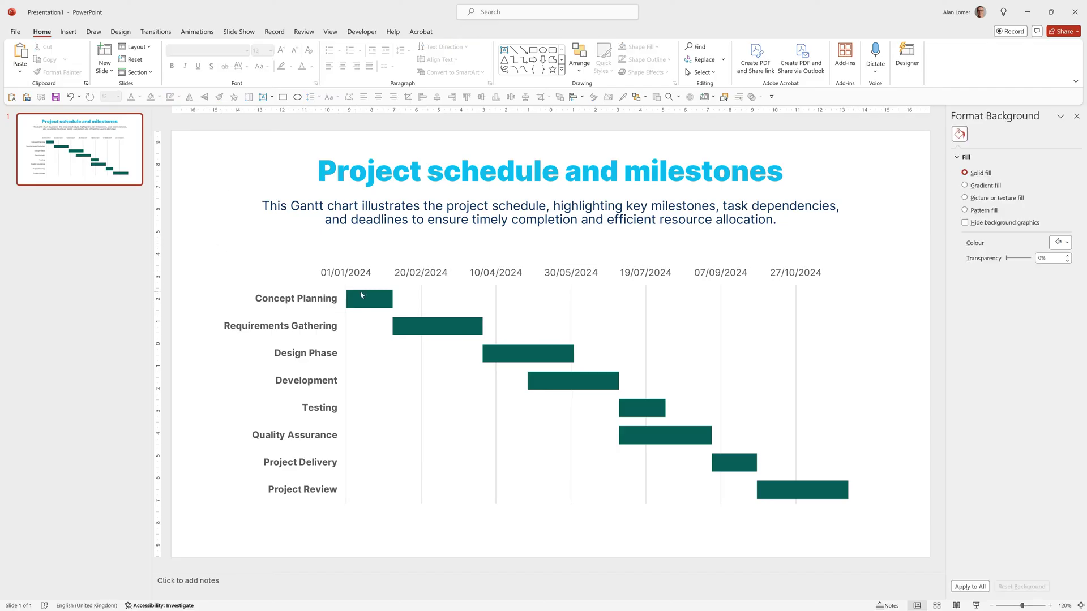
Step: Fill all bars cyan, then colour the Design Phase and Development bars teal
click(365, 294)
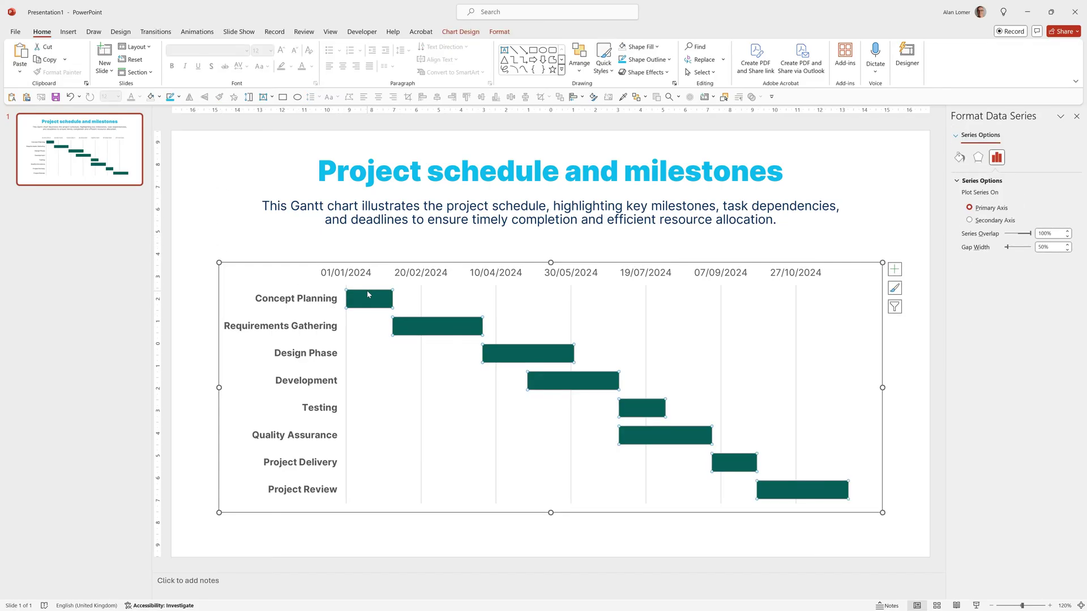
click(644, 48)
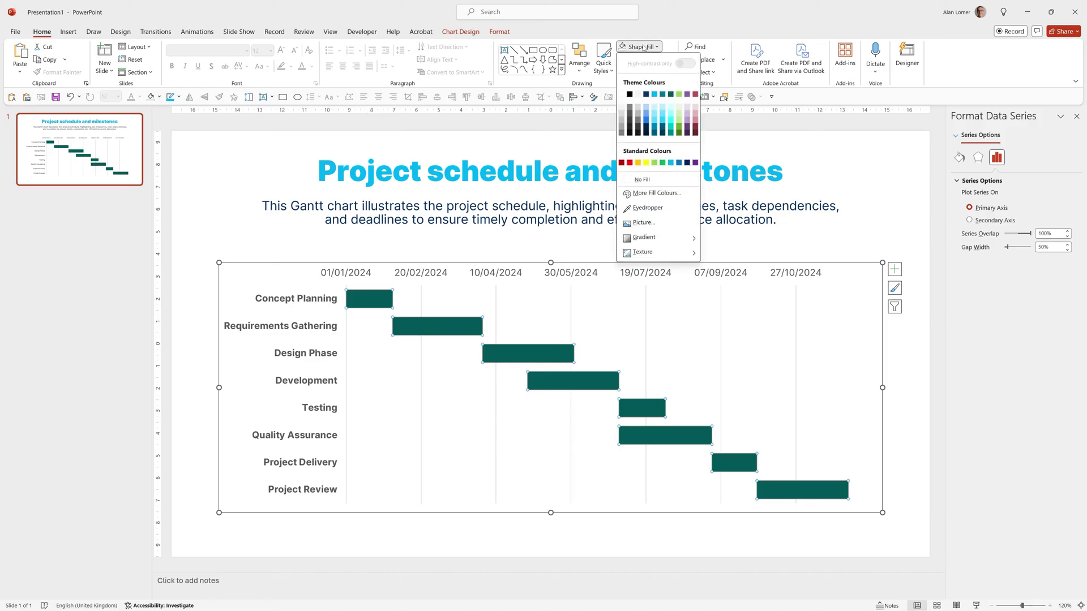
click(654, 94)
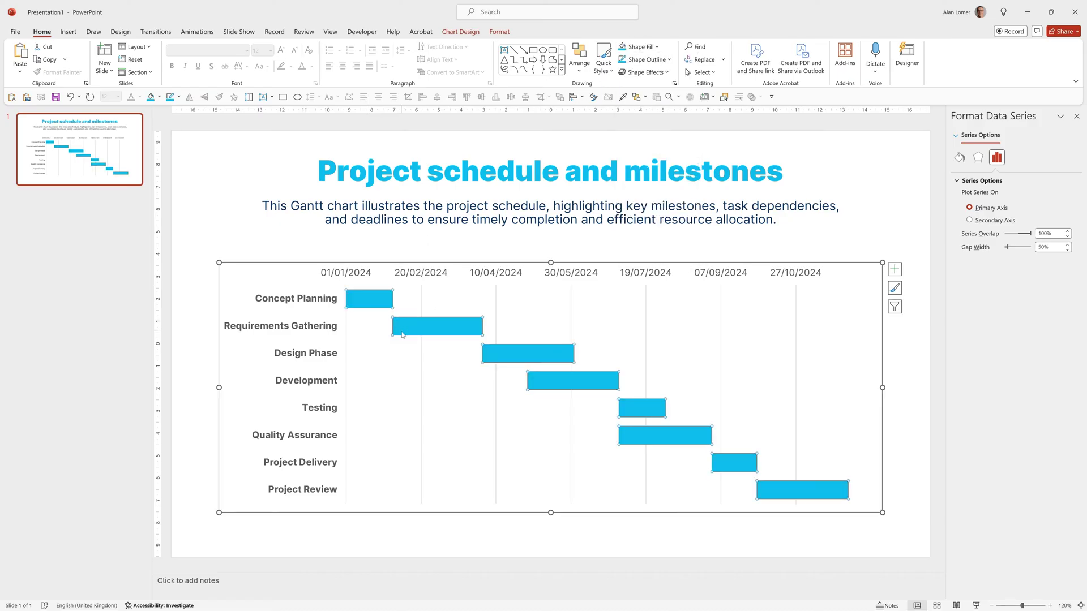
click(526, 352)
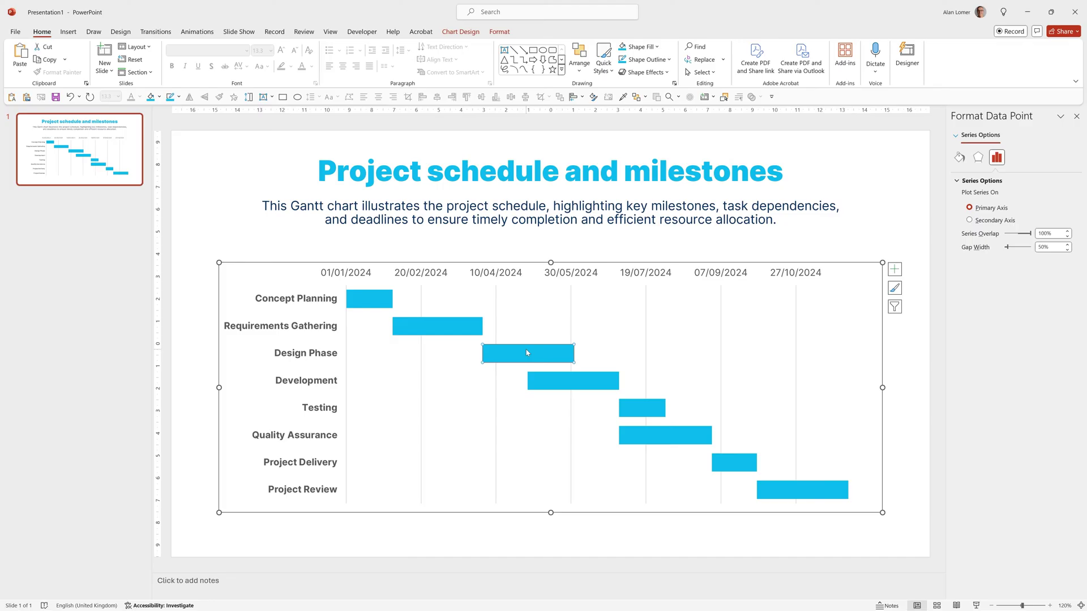
click(642, 49)
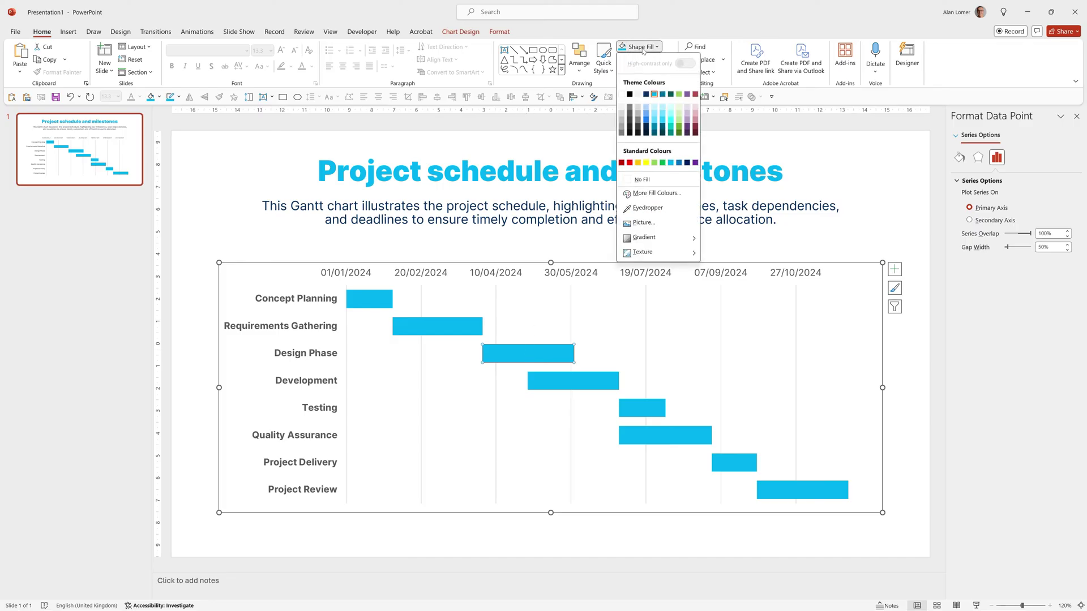
click(662, 95)
click(569, 382)
click(622, 46)
Step: Colour the Testing and Quality Assurance bars dark green-teal
click(647, 410)
click(642, 47)
click(667, 95)
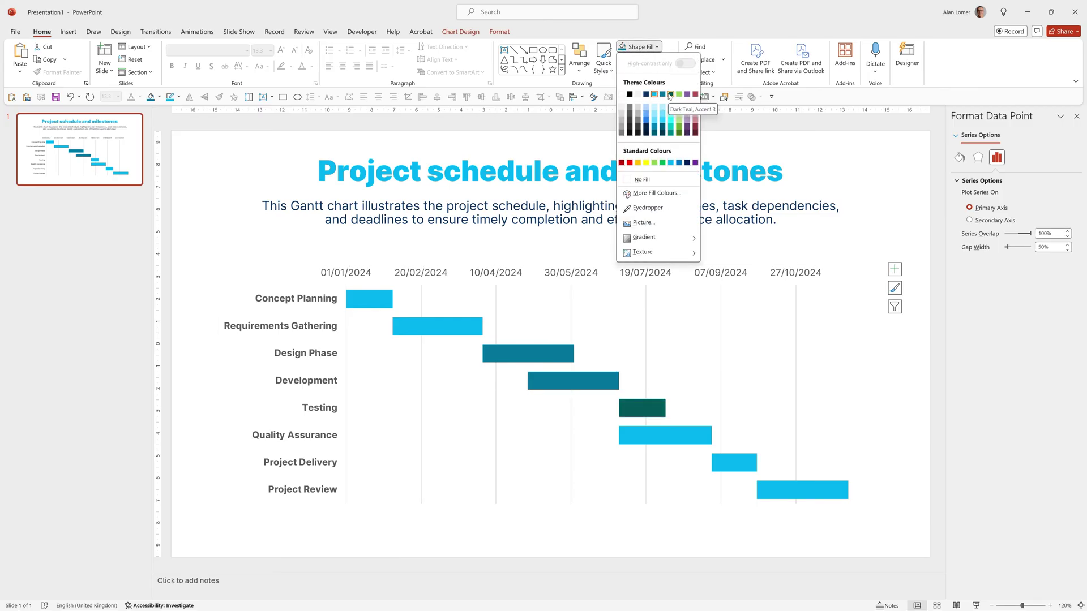
click(668, 96)
click(657, 436)
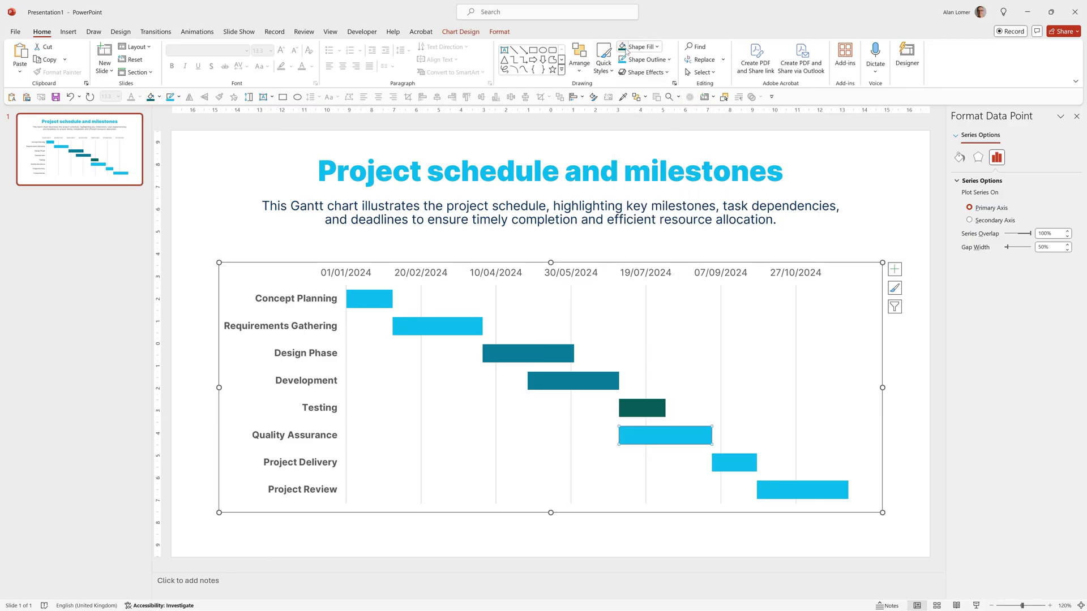
click(628, 47)
Step: Colour the Project Delivery and Project Review bars light green and preview the slide
click(726, 463)
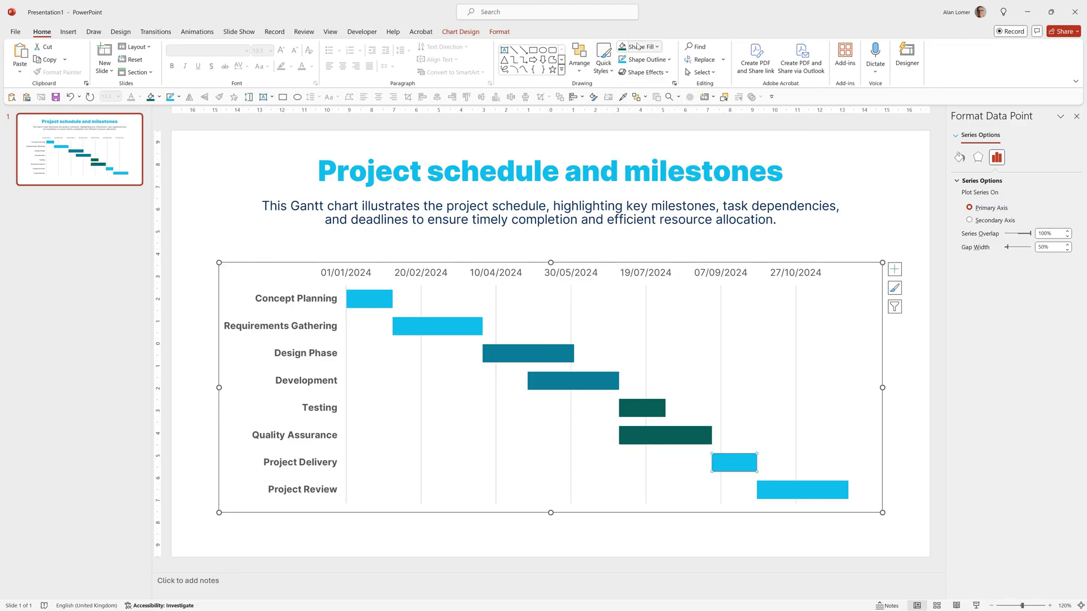
click(657, 47)
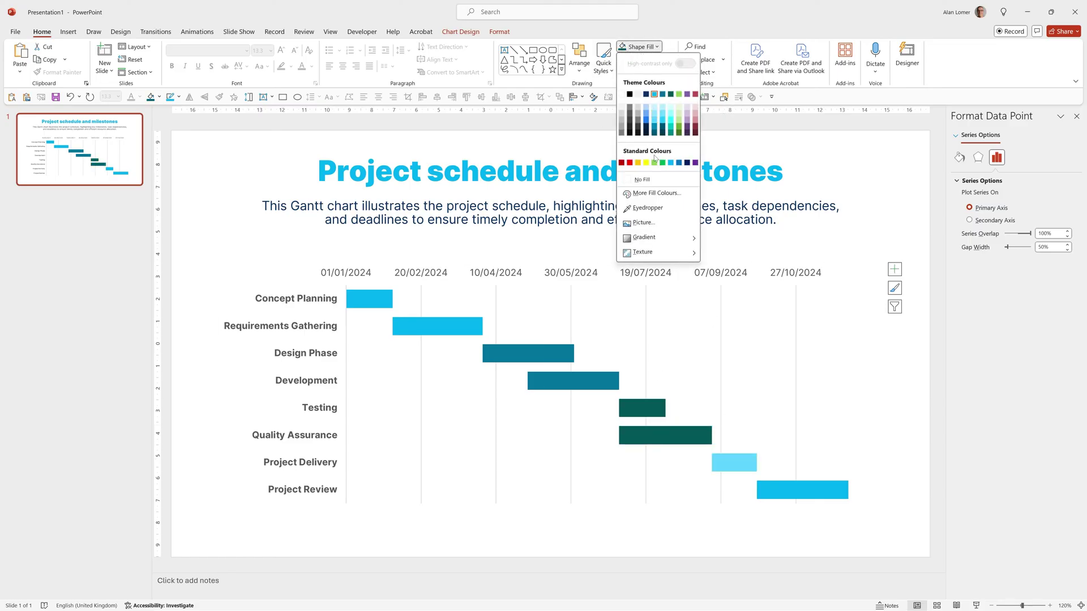
click(679, 94)
click(792, 490)
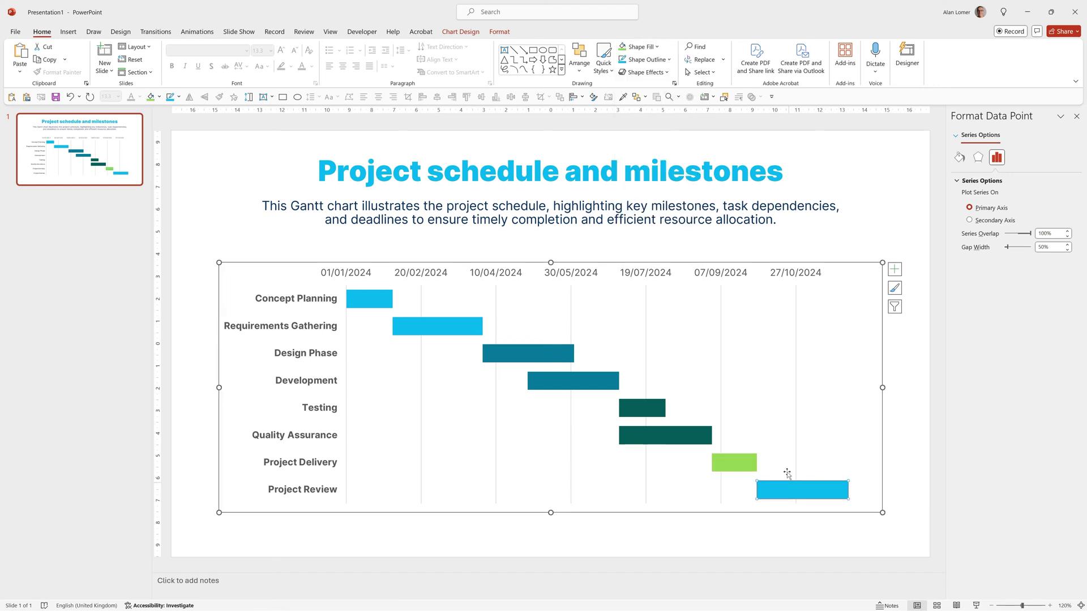
click(629, 47)
key(F5)
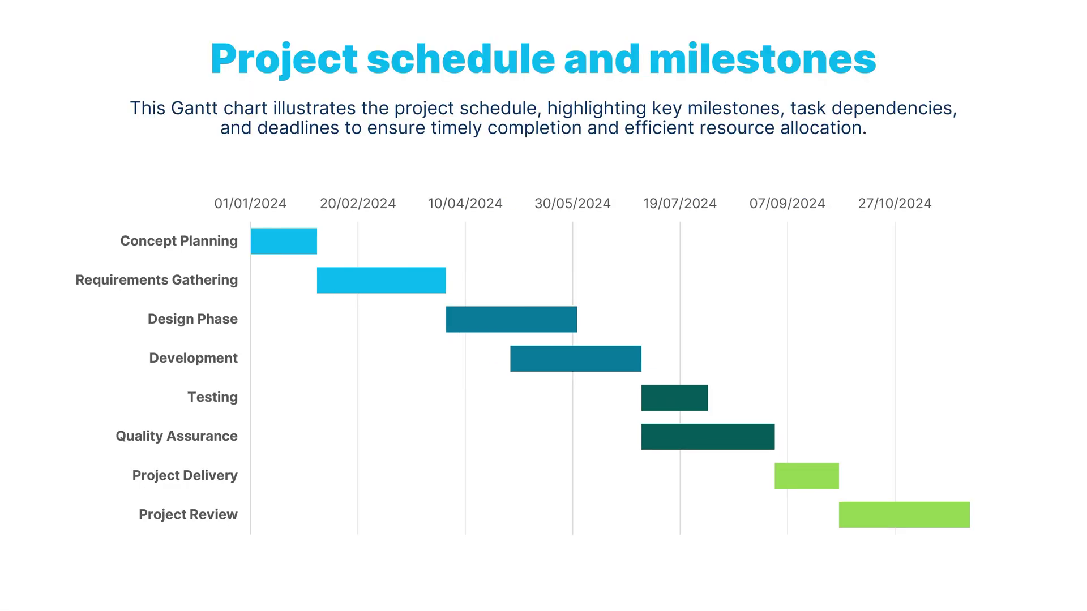
key(Escape)
Step: Change the Concept Planning end date in C2 to 20/02/2024
right_click(373, 301)
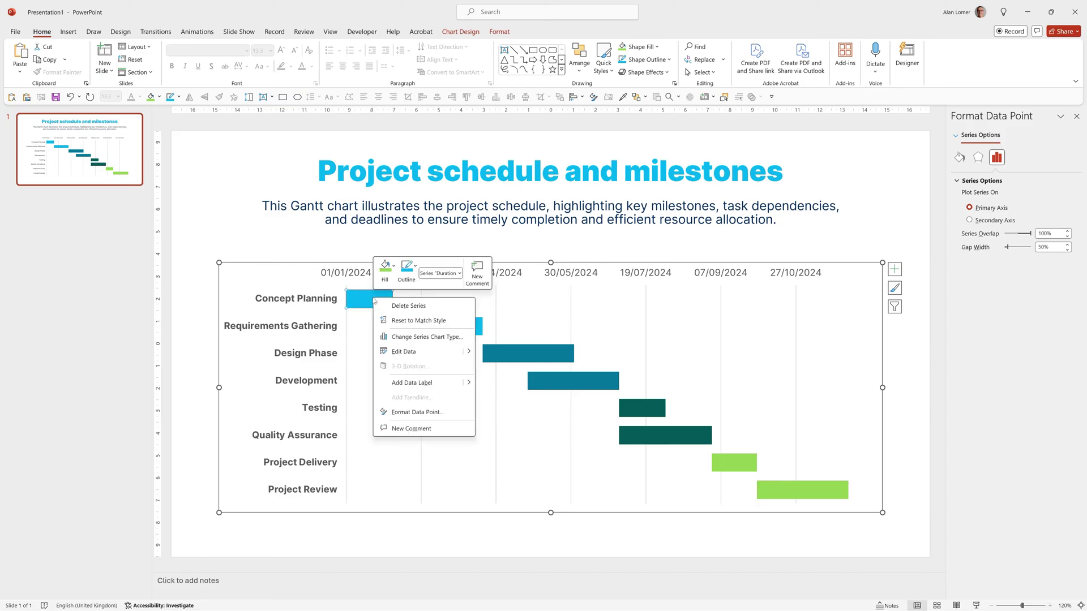
key(Escape)
key(Escape)
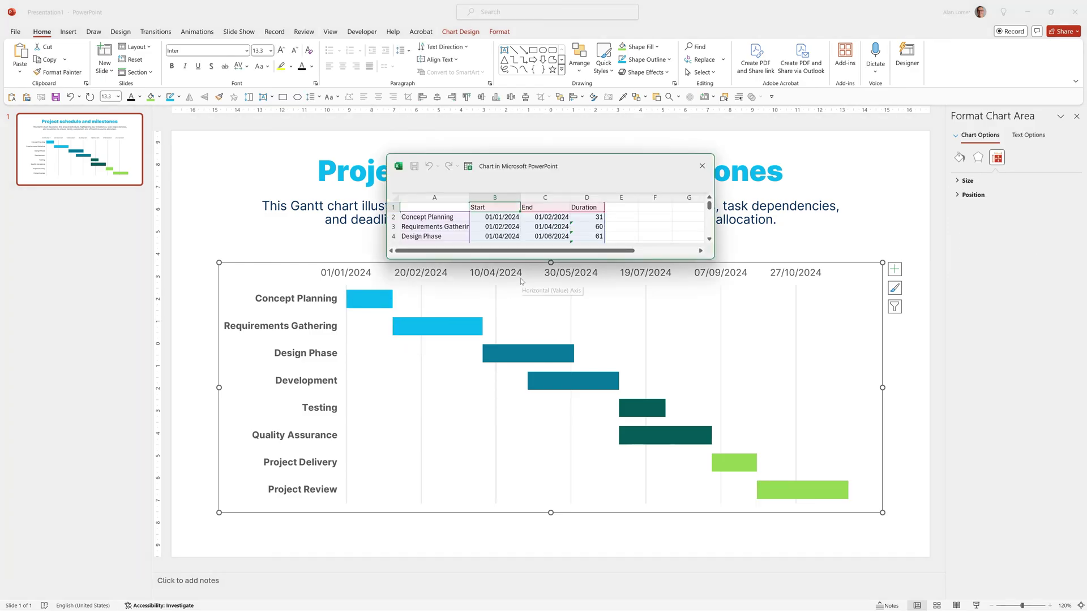
drag(712, 259, 739, 286)
click(542, 219)
double_click(539, 218)
drag(537, 217, 540, 217)
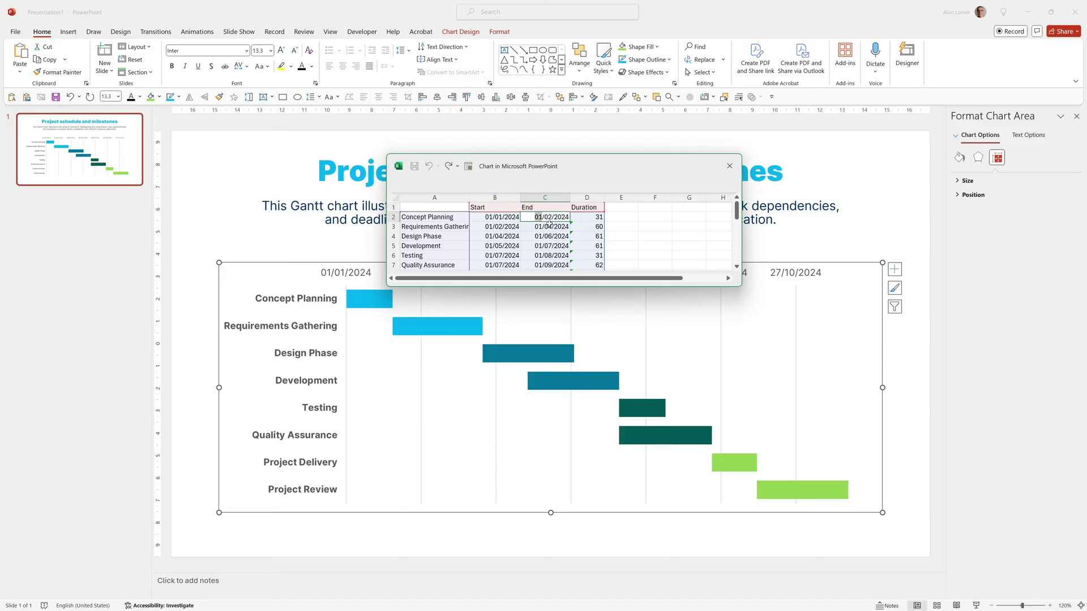
text(2)
key(Return)
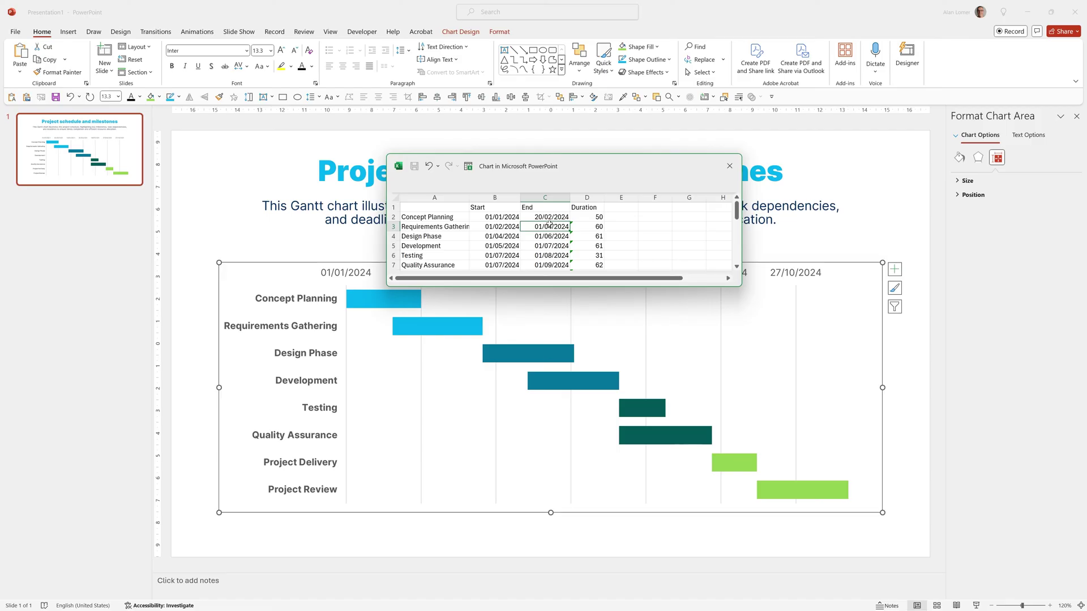
Step: Insert a row above Design Phase named 'Extra Phase'
click(436, 237)
right_click(436, 238)
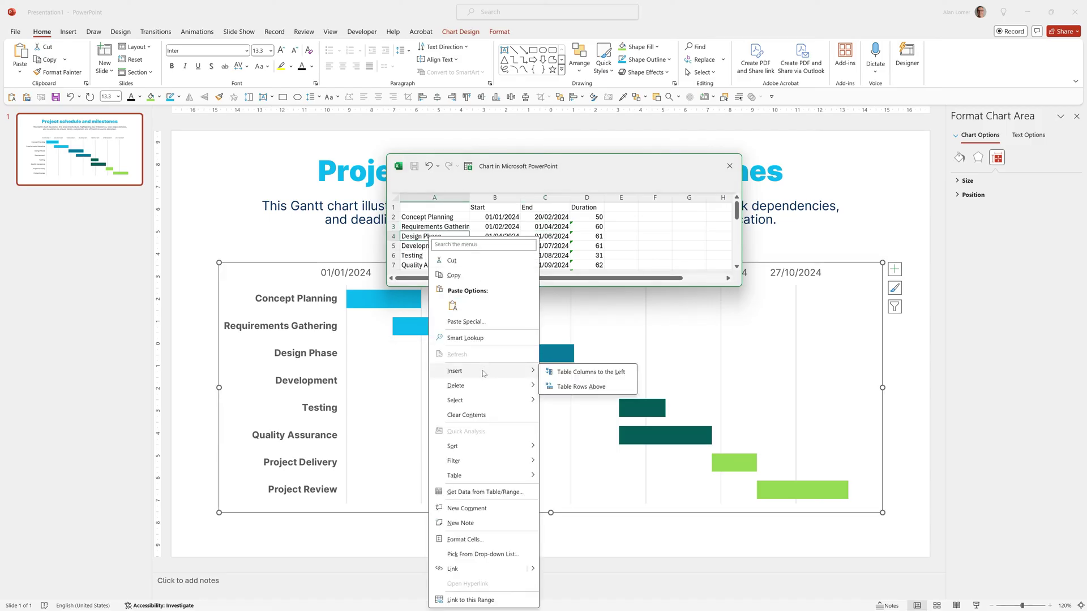
click(584, 389)
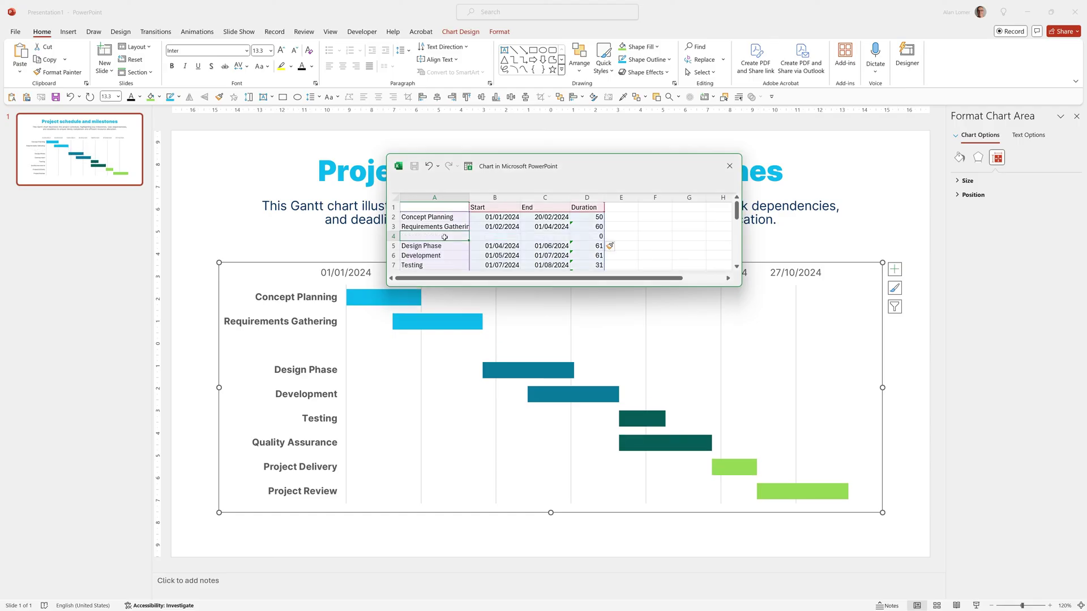
text(Extra)
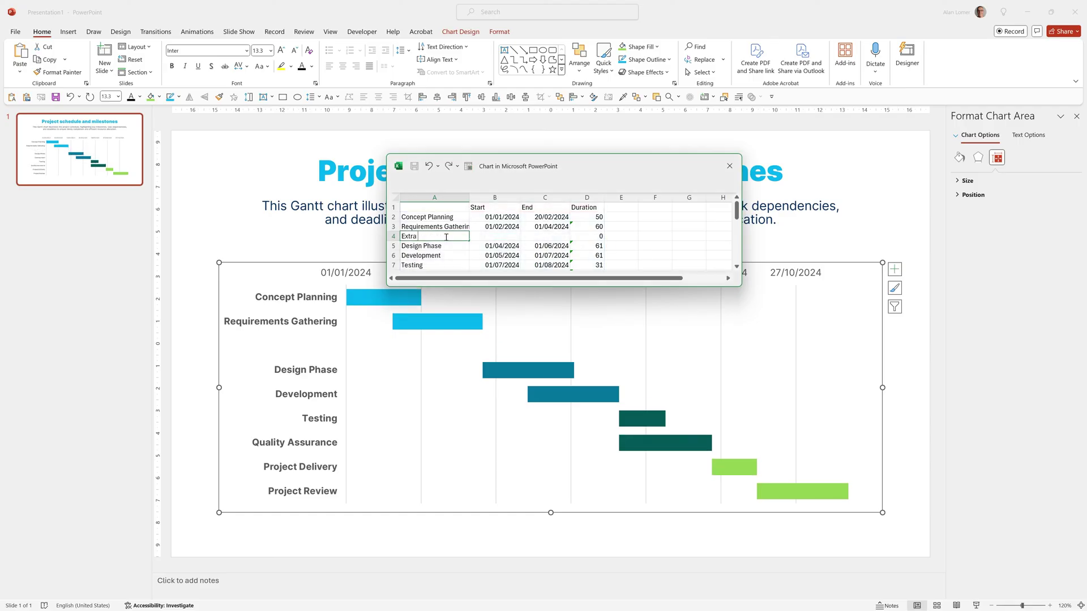
text( Phase)
key(Return)
Step: Copy the Requirements Gathering start and end dates into the Extra Phase row
key(Up)
key(Right)
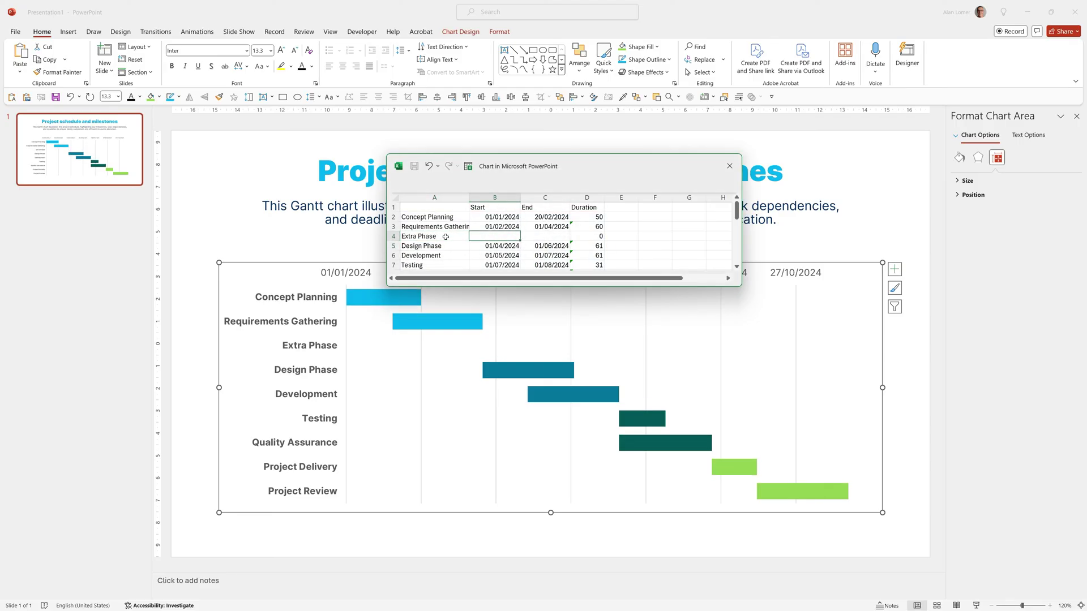
key(Up)
key(shift+Right)
key(ctrl+c)
key(Down)
key(ctrl+v)
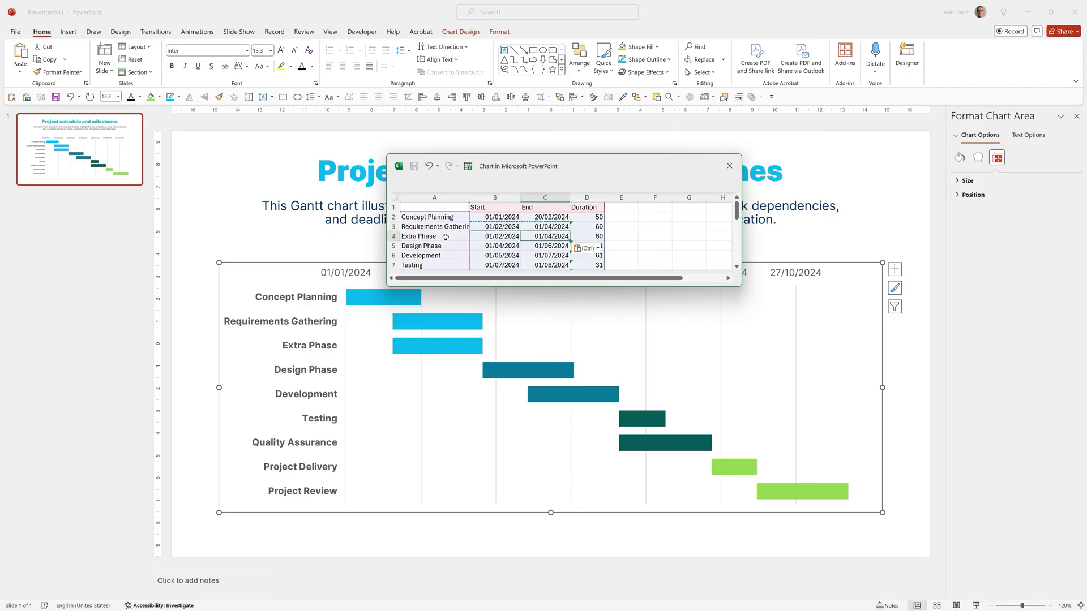
Step: Change the Extra Phase end date to 01/05/2024
double_click(541, 238)
key(BackSpace)
text(5)
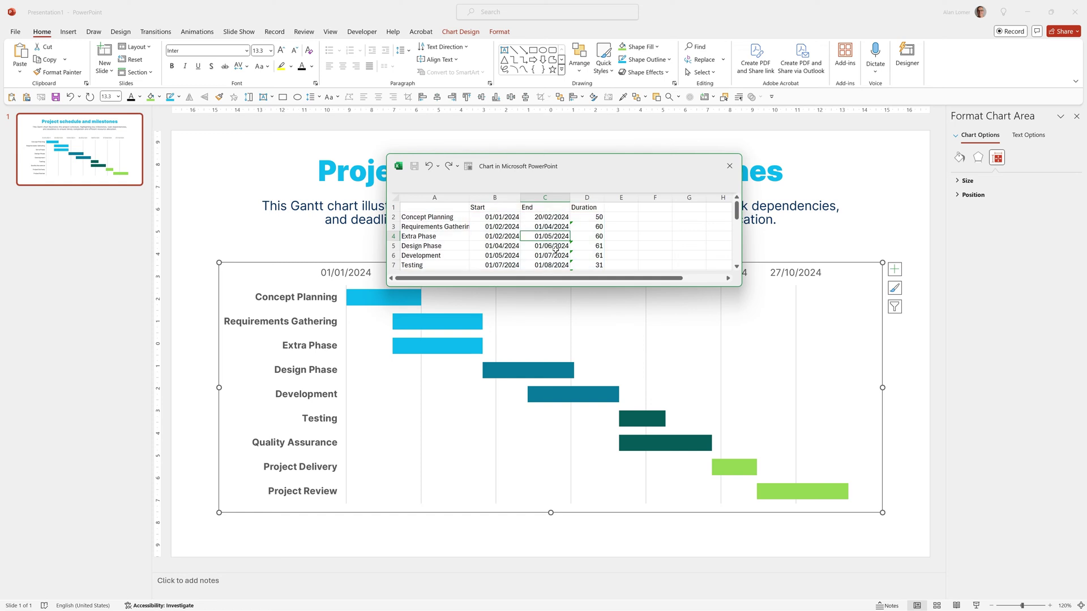
key(Return)
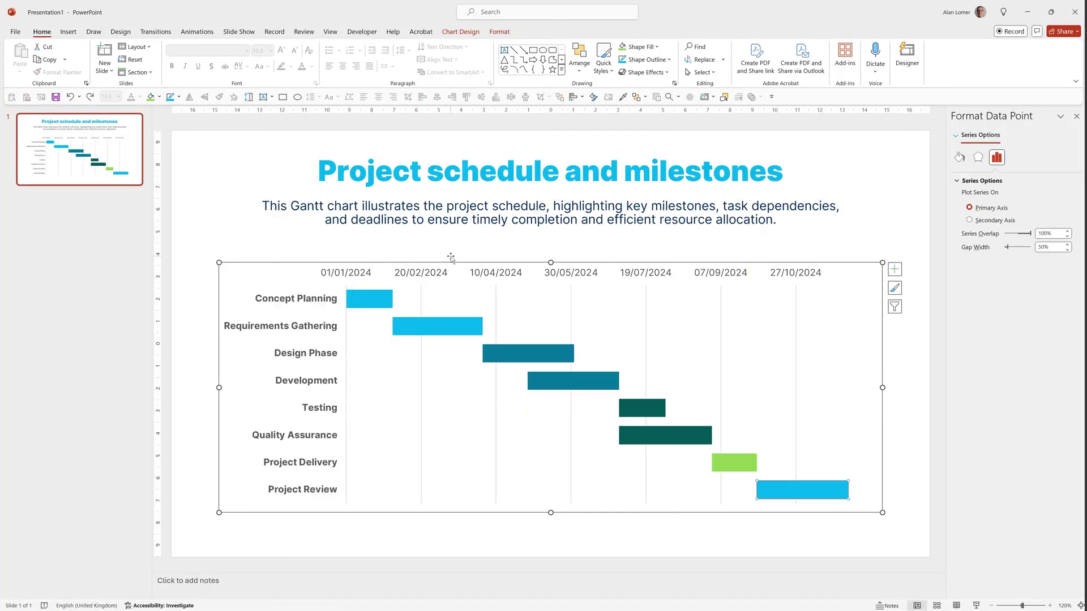
Step: Fill the slide background with the purple gradient stock image found by searching 'grad'
right_click(212, 198)
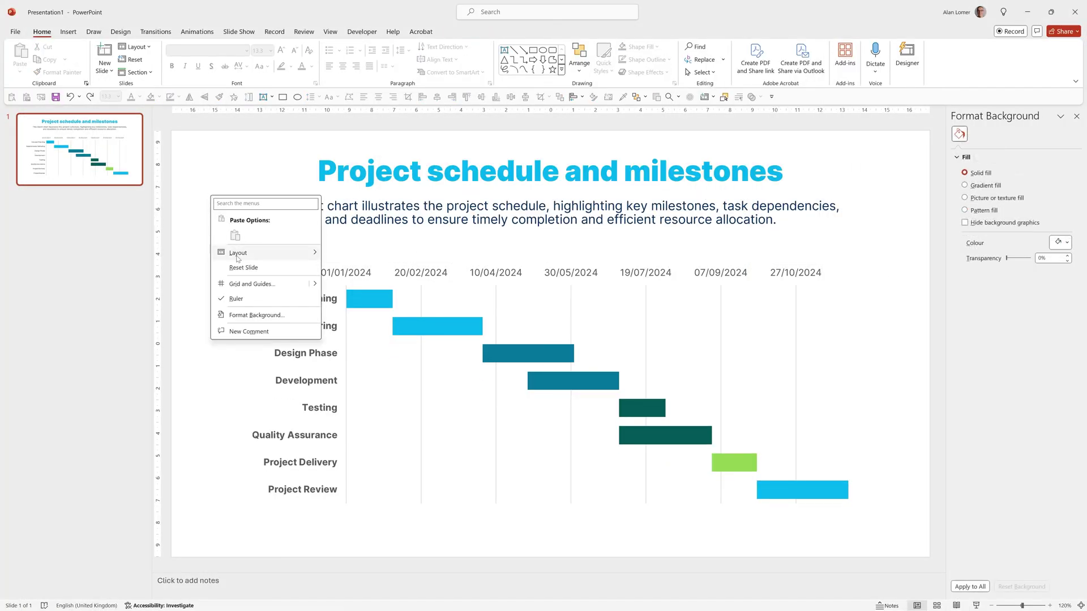
click(249, 316)
click(976, 197)
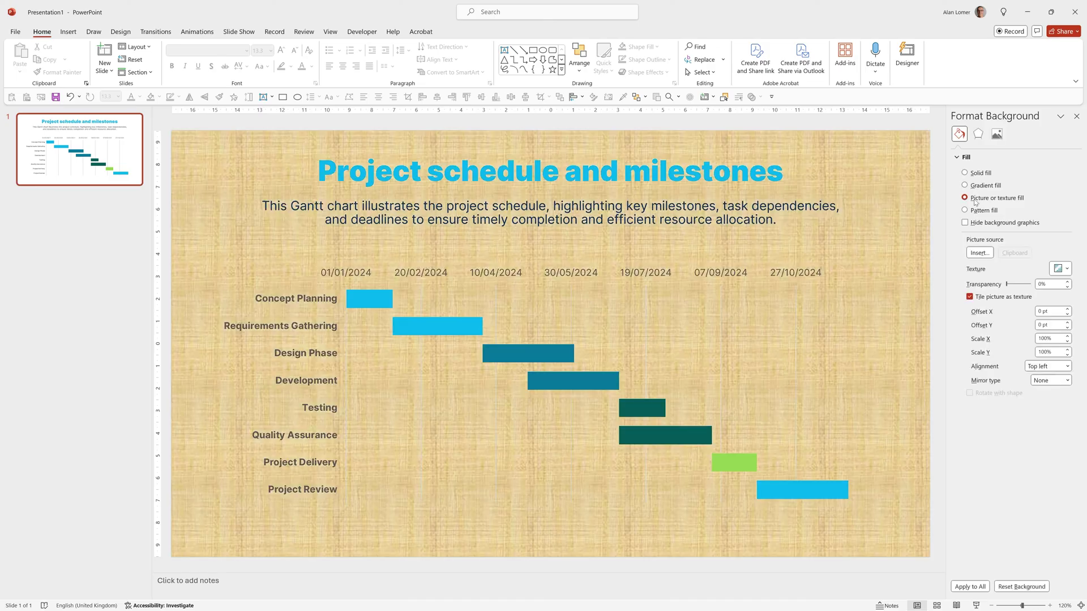
click(978, 253)
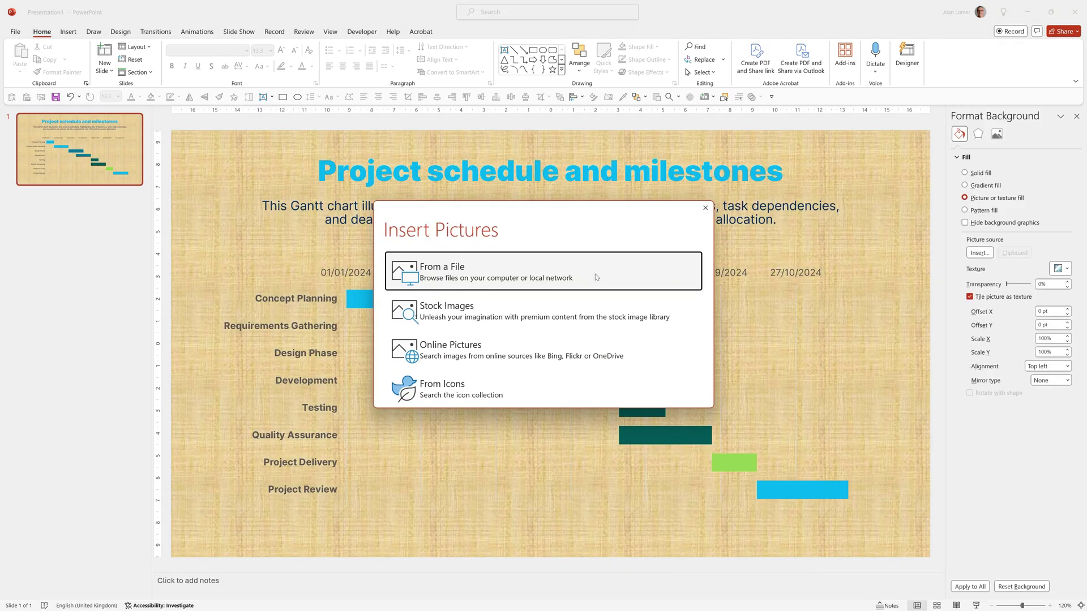
click(469, 319)
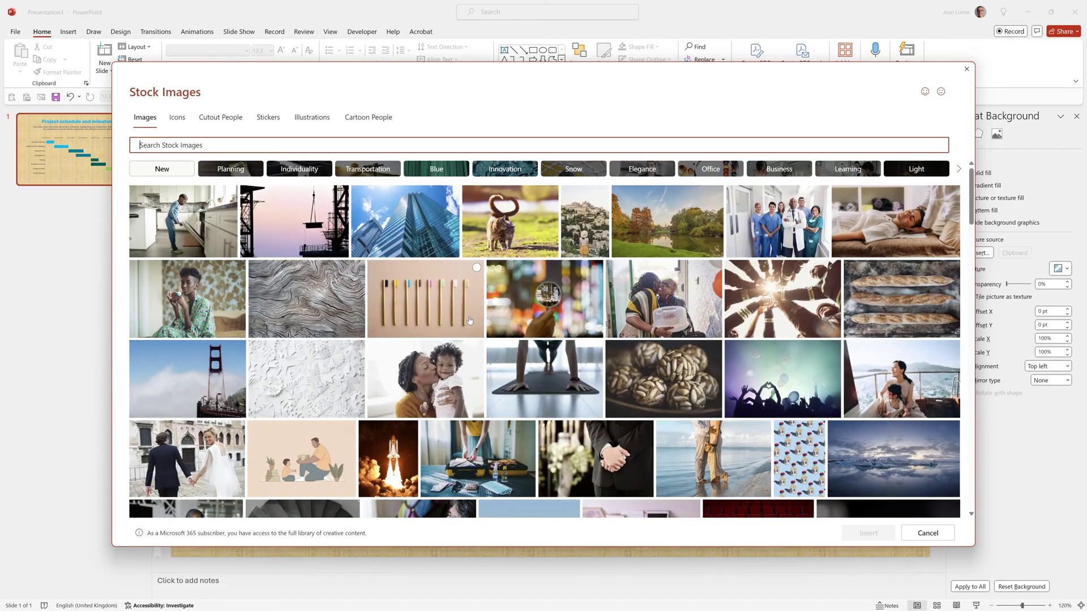
click(162, 145)
text(gradient)
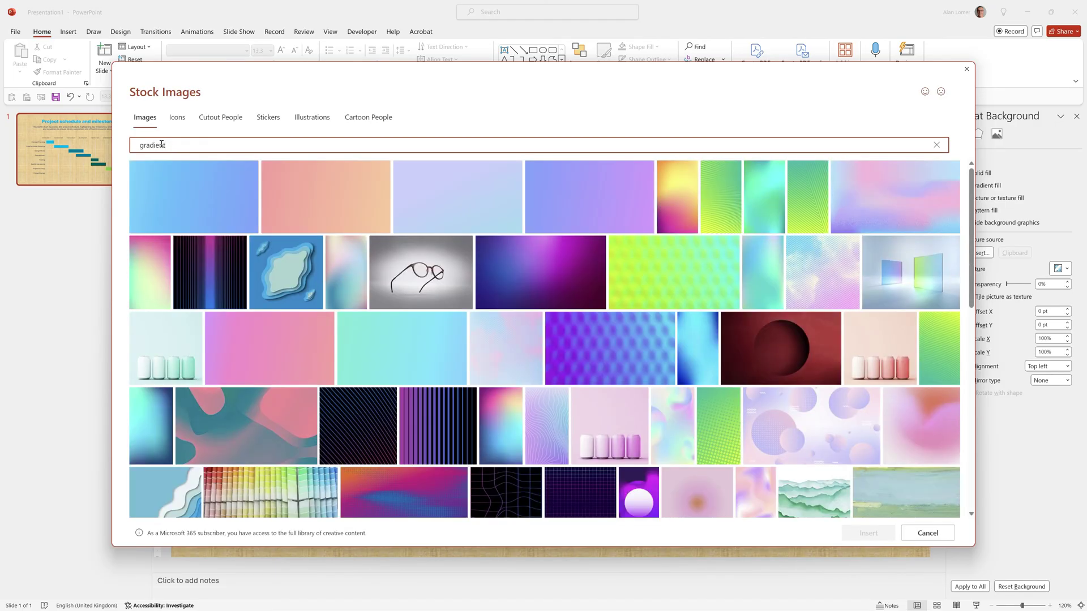
scroll(404, 278, down, 10)
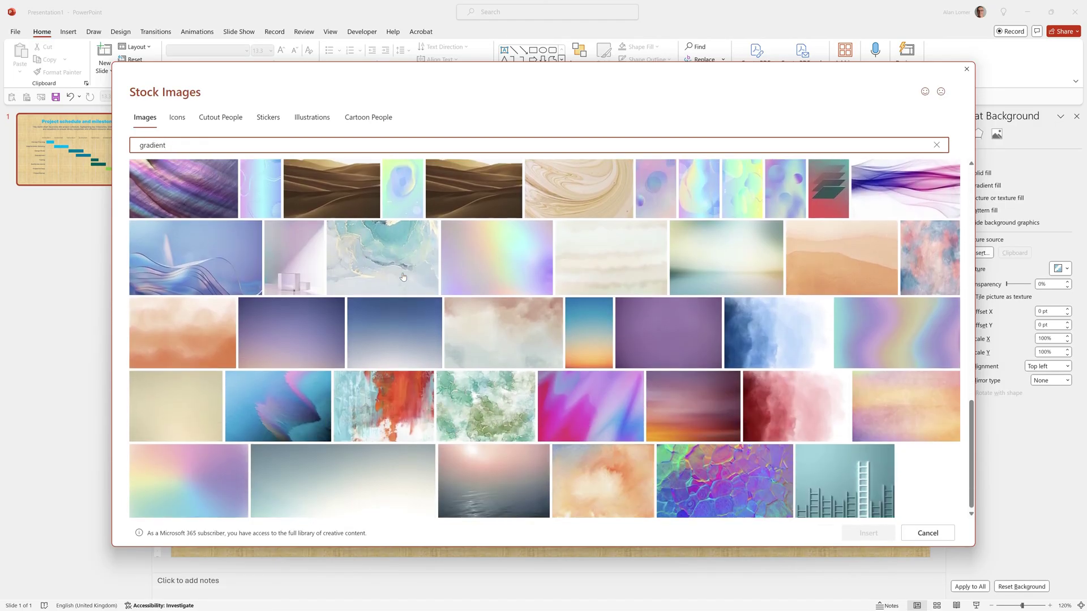
click(684, 318)
click(866, 533)
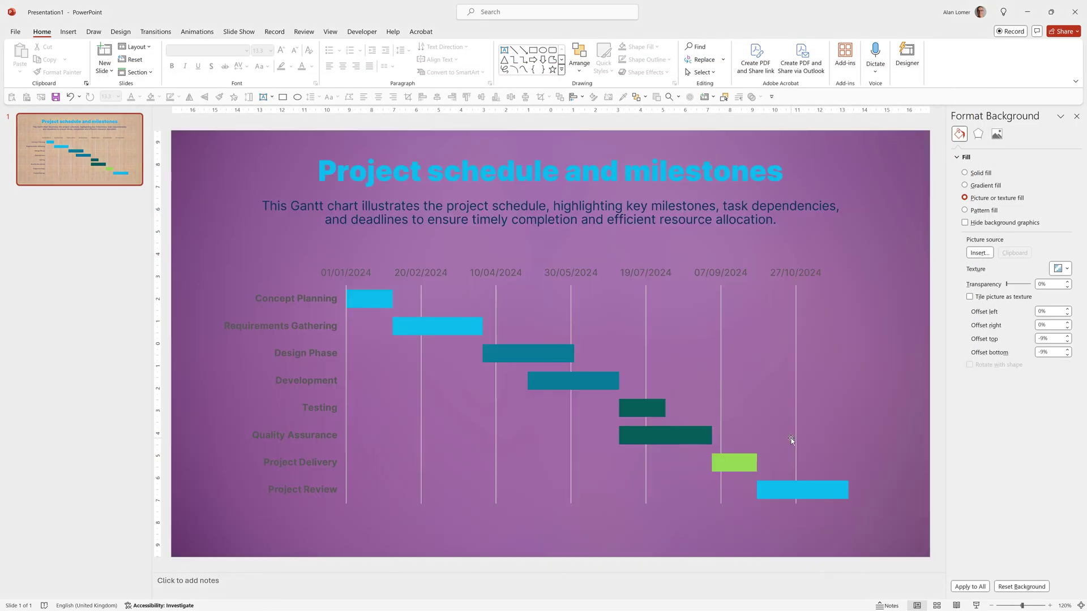
click(509, 171)
click(312, 66)
Step: Make the title, description, chart text and top date labels white
click(317, 114)
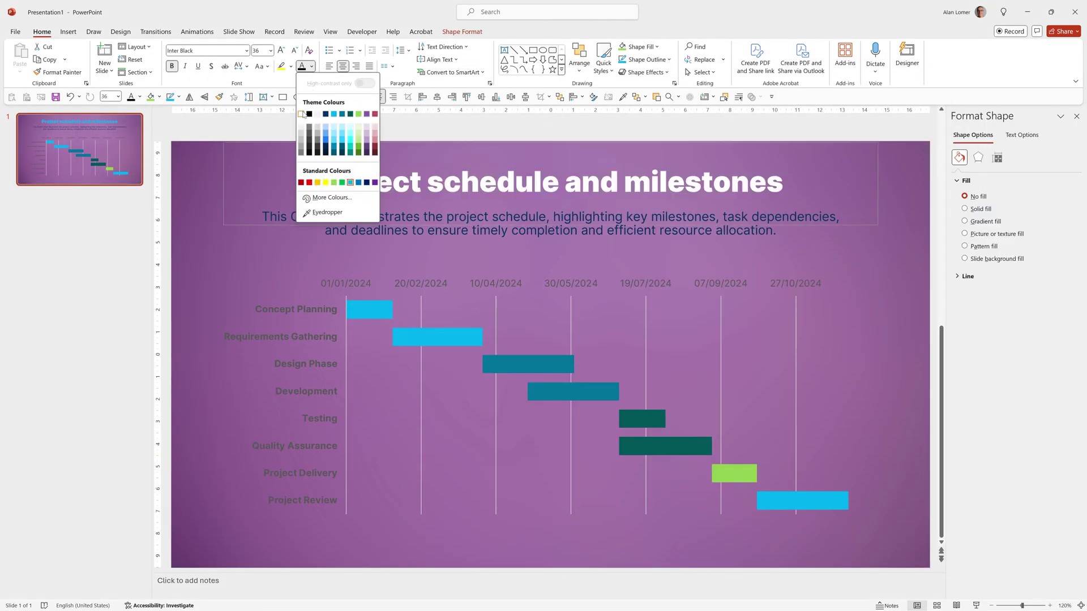
key(Tab)
key(Return)
click(302, 66)
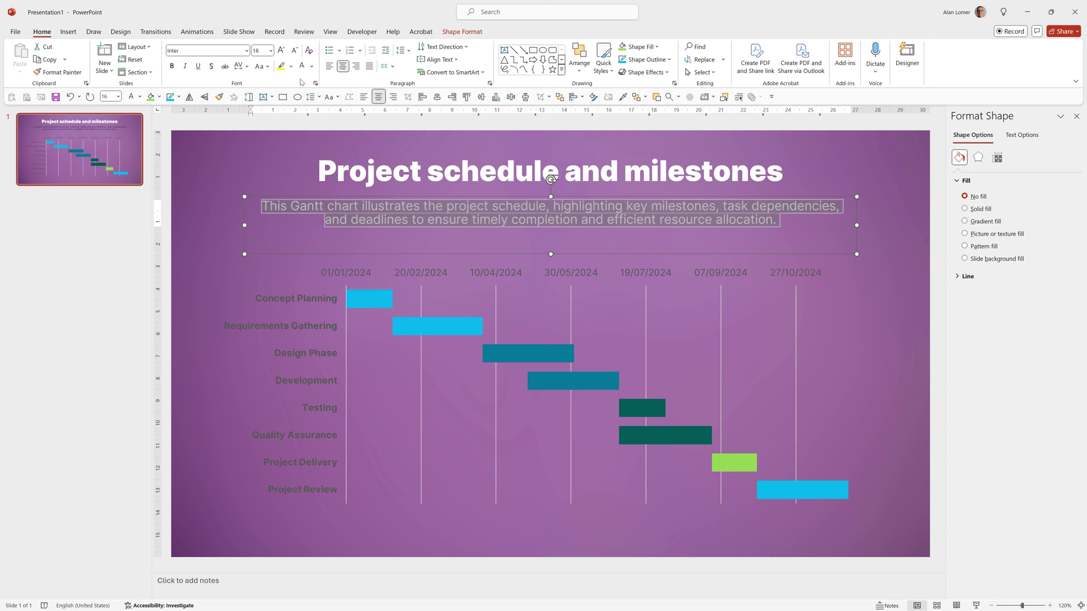
click(279, 296)
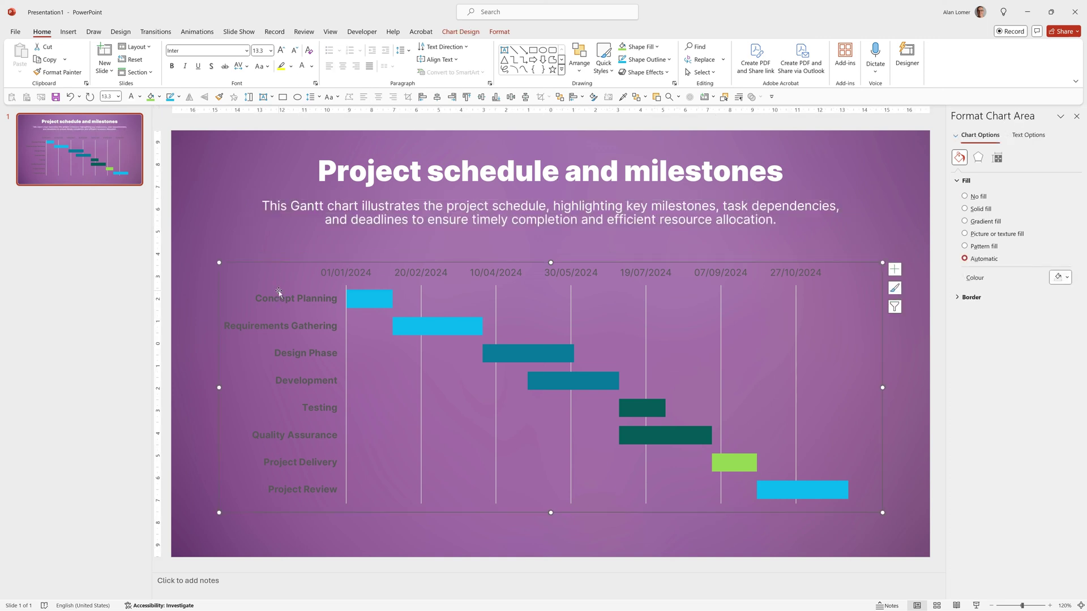
click(302, 67)
click(336, 277)
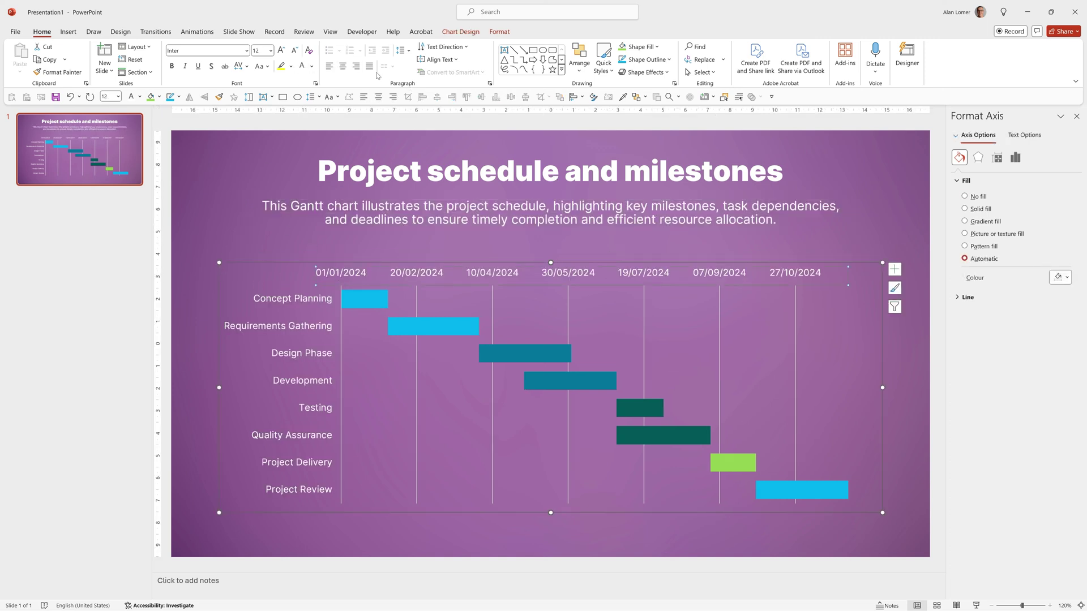
click(313, 66)
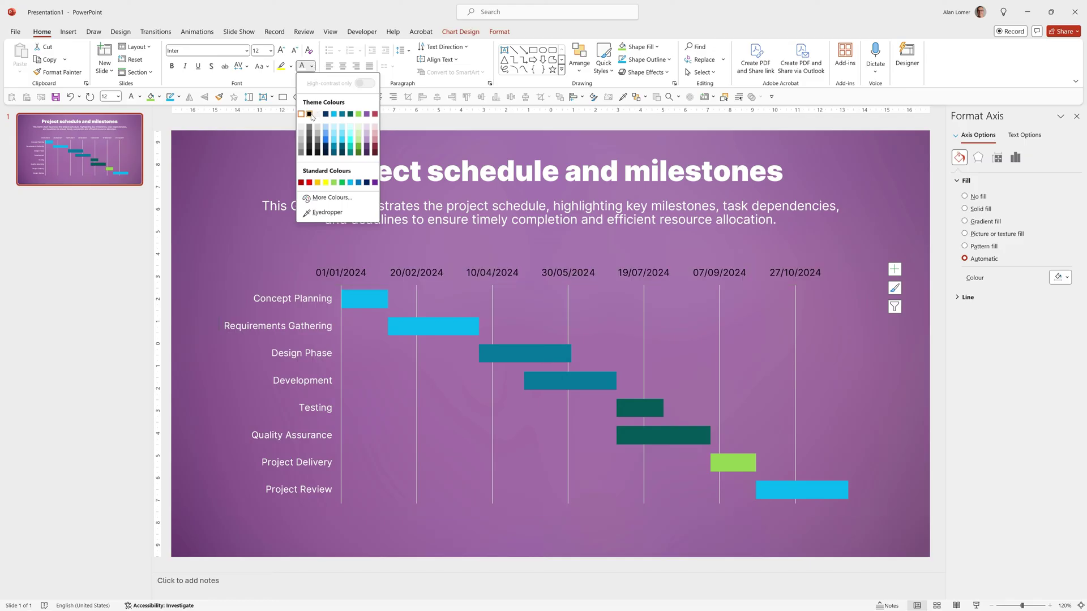
click(316, 113)
click(368, 306)
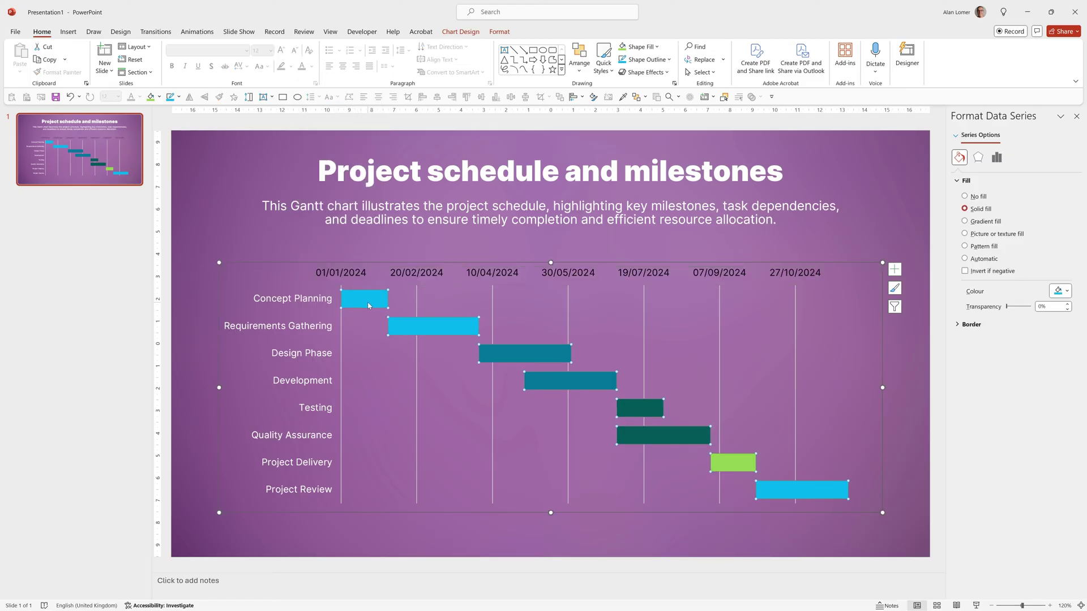
Step: Give the task bars a gradient fill and preview the slide
click(981, 226)
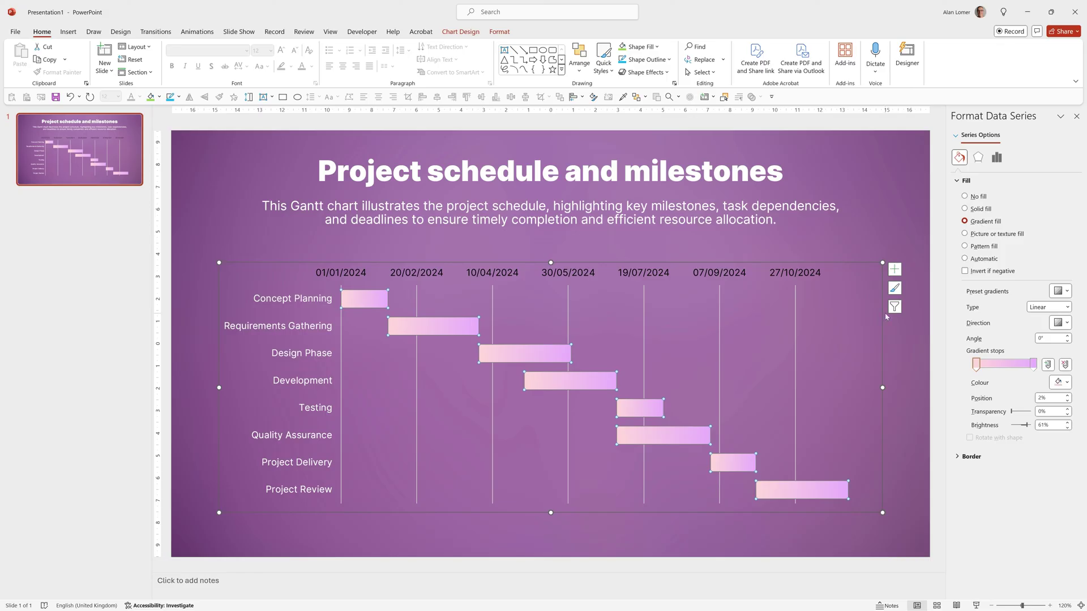
key(F5)
key(Escape)
Step: Add an outer shadow preset to the bars with 80% transparency
click(978, 157)
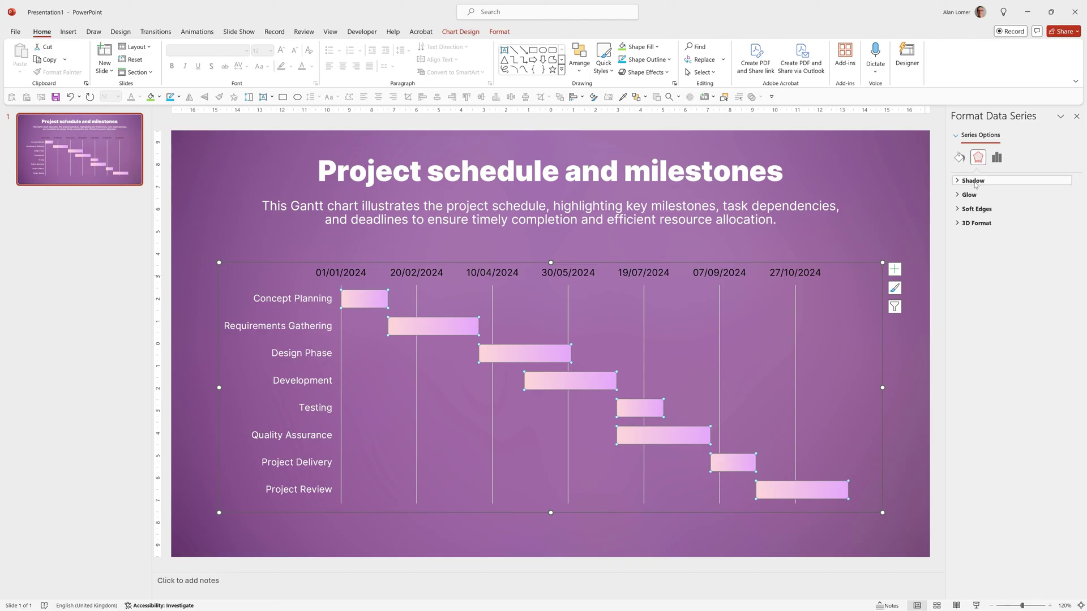
click(973, 181)
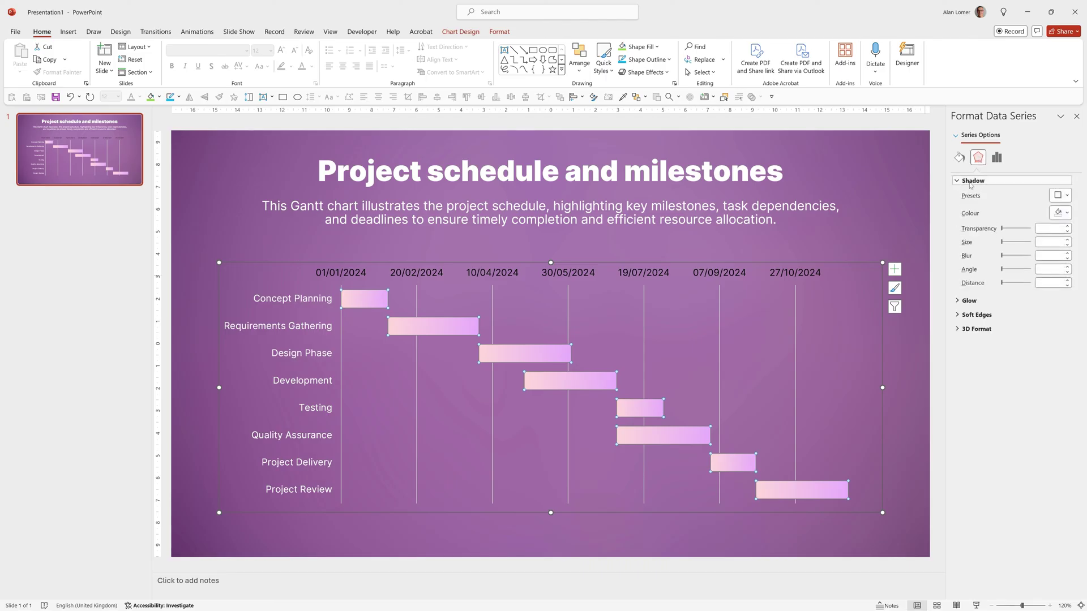
click(1057, 196)
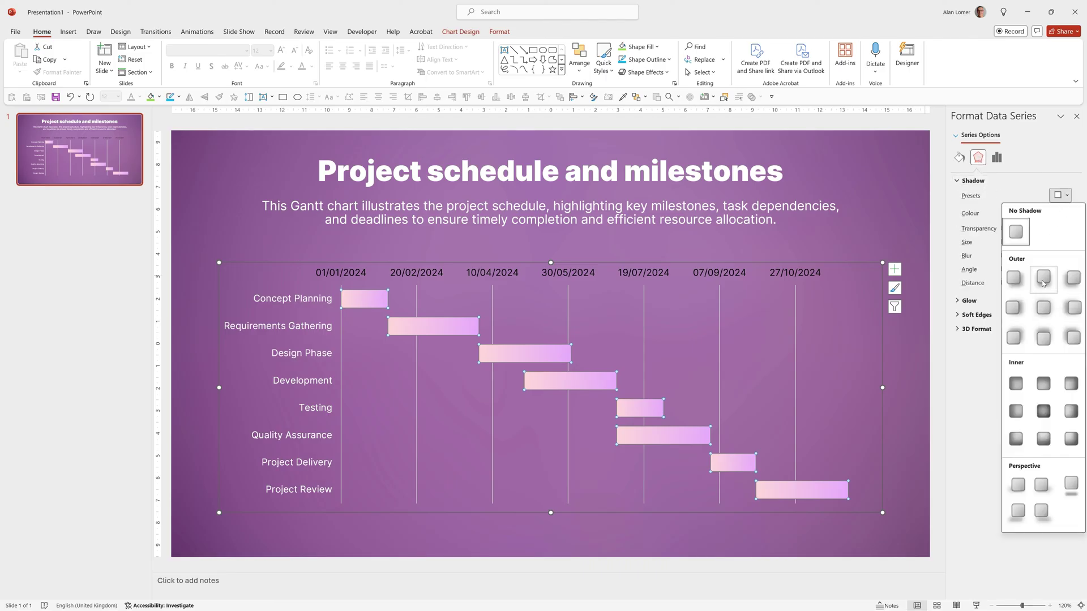
click(1043, 279)
text(80)
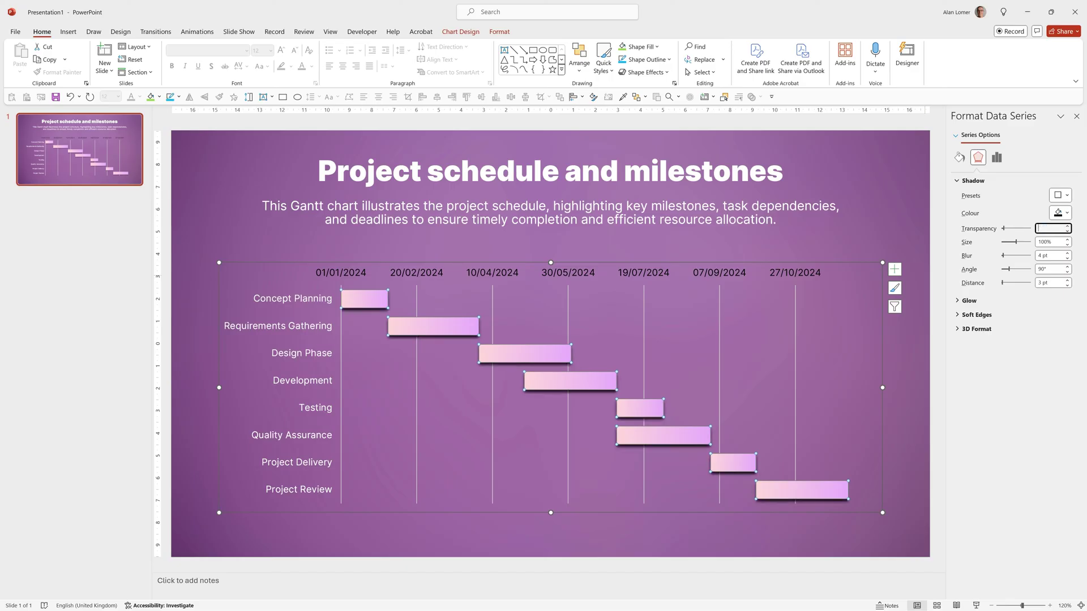
key(Tab)
key(Tab)
key(Tab)
key(Tab)
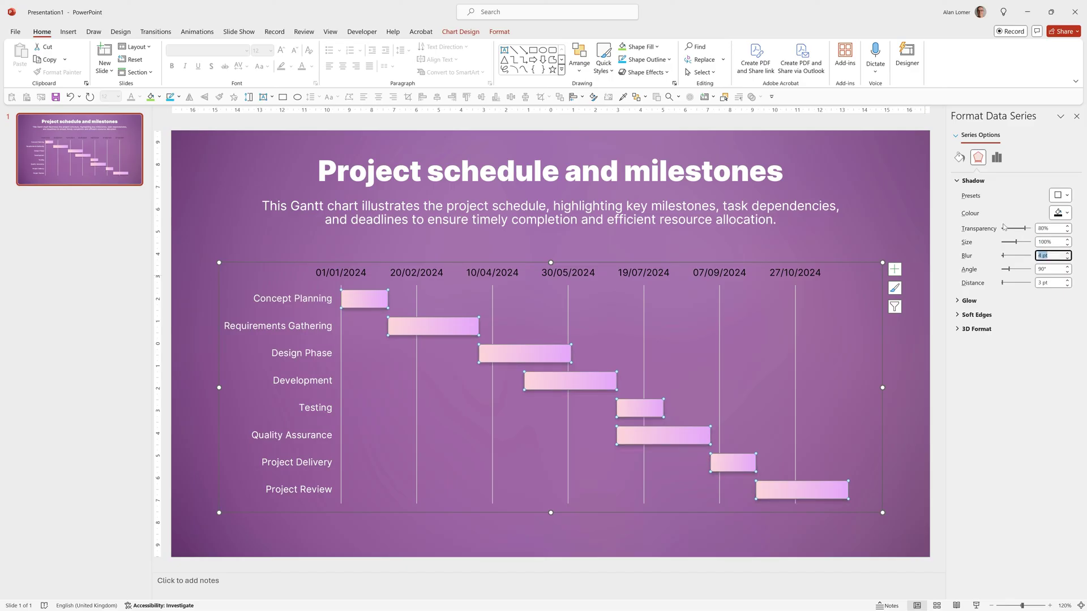